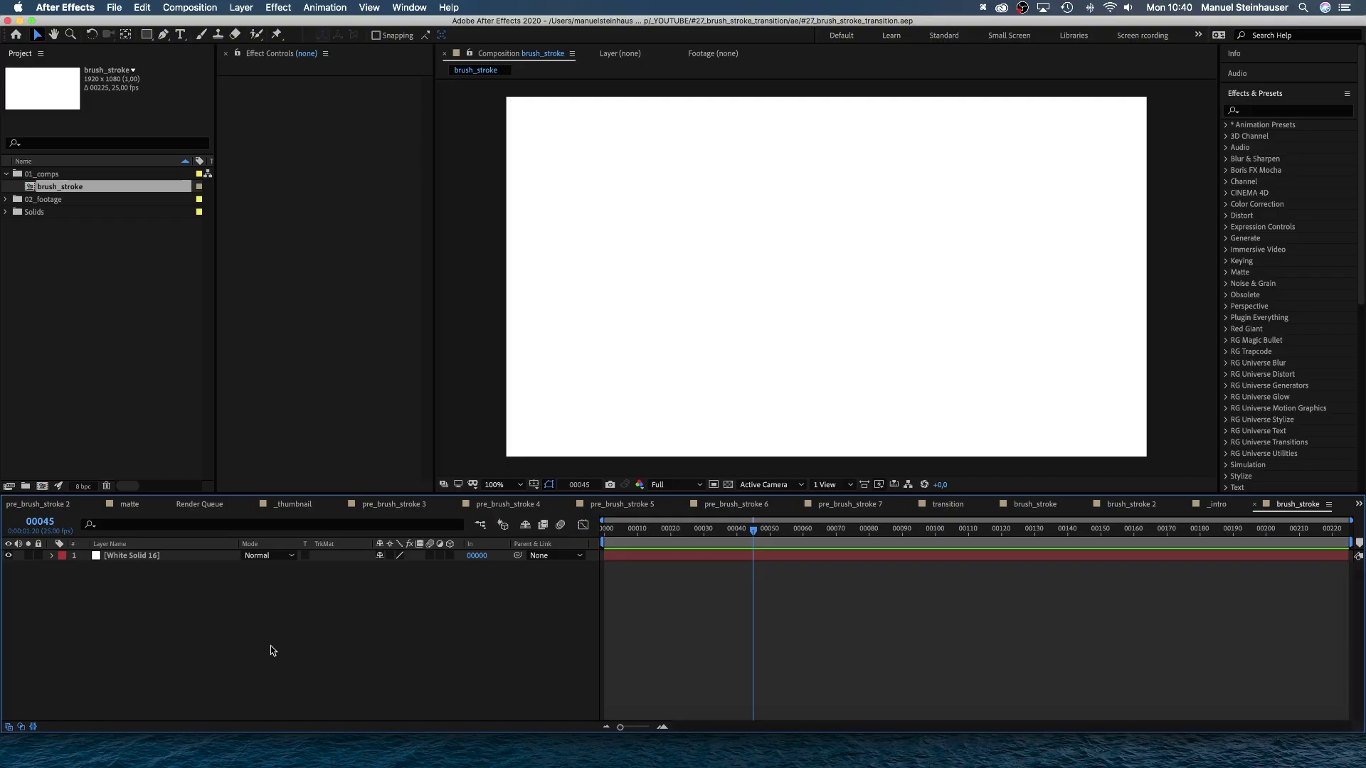
Copy the black brush-stroke group in Illustrator and return to After Effects
key(super+Tab)
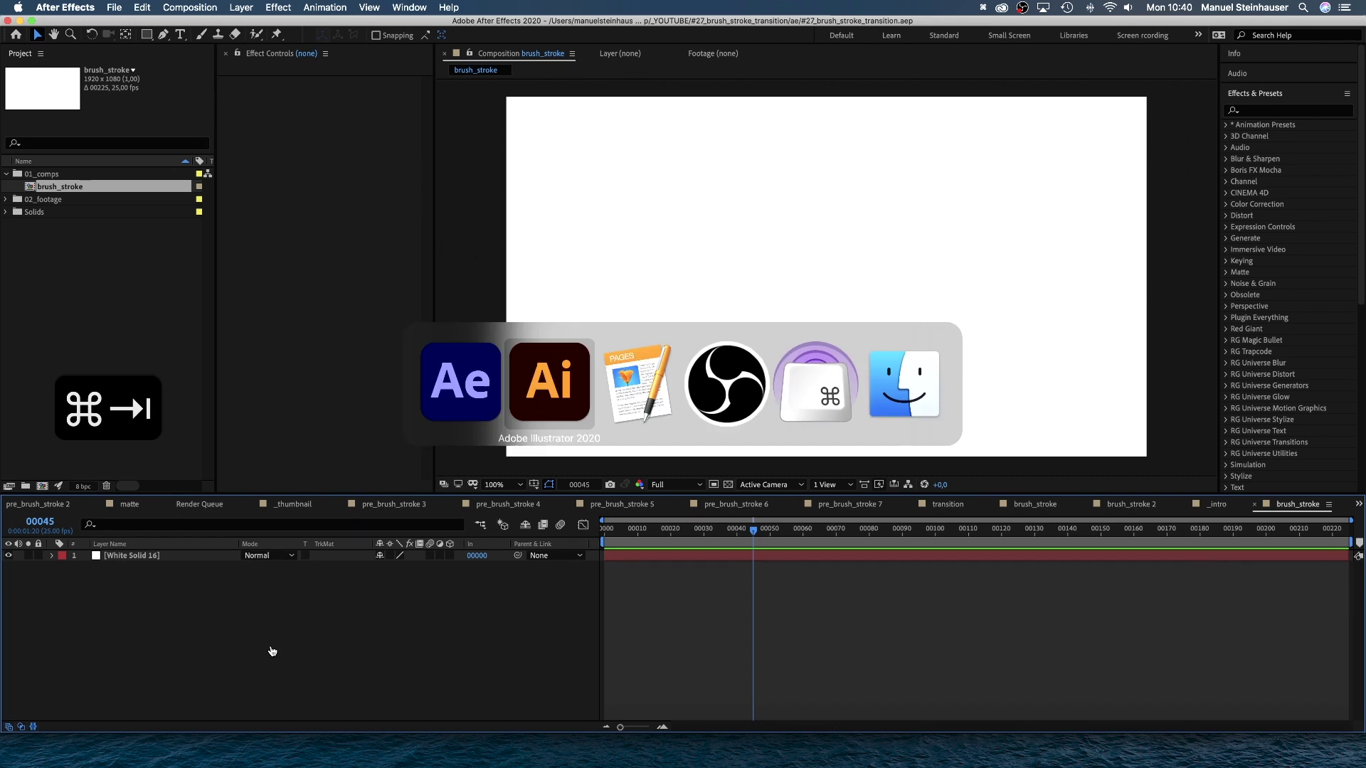
click(1302, 137)
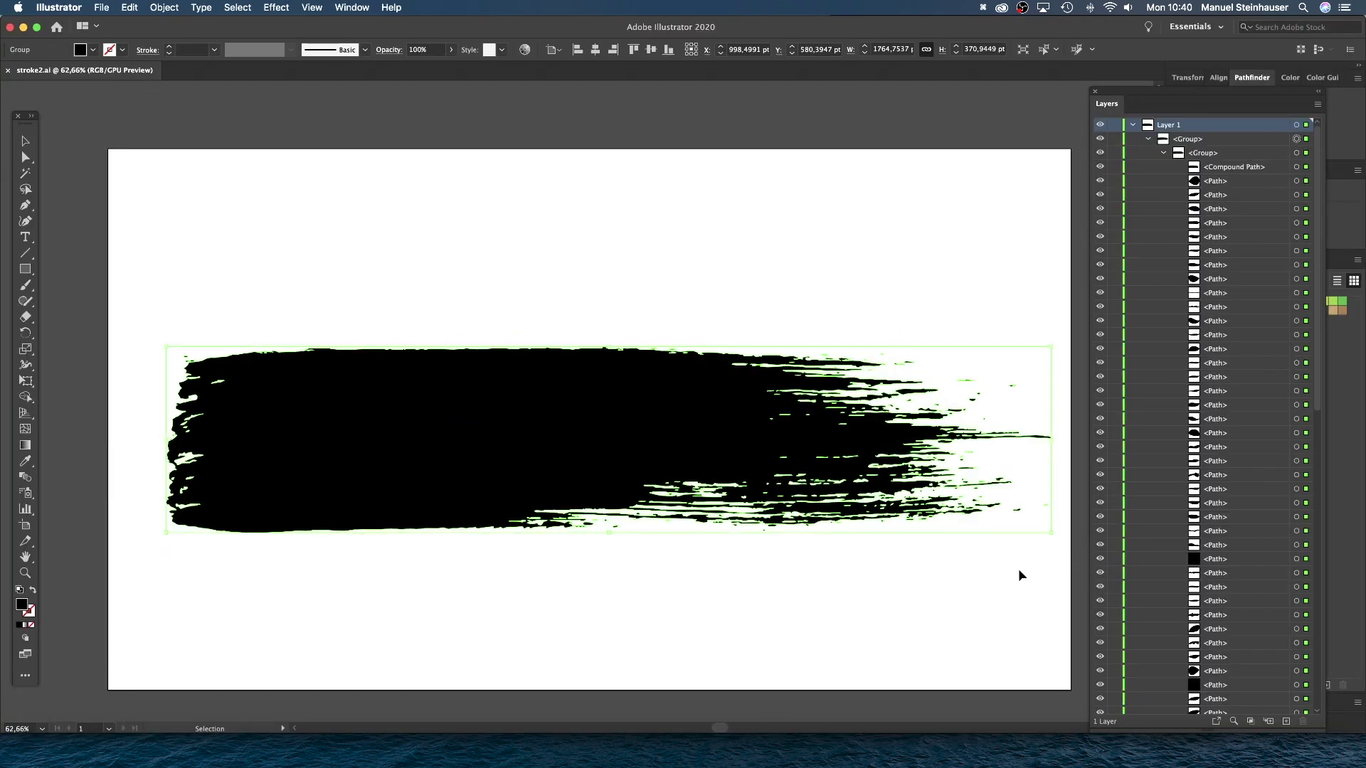
key(super+c)
key(super+Tab)
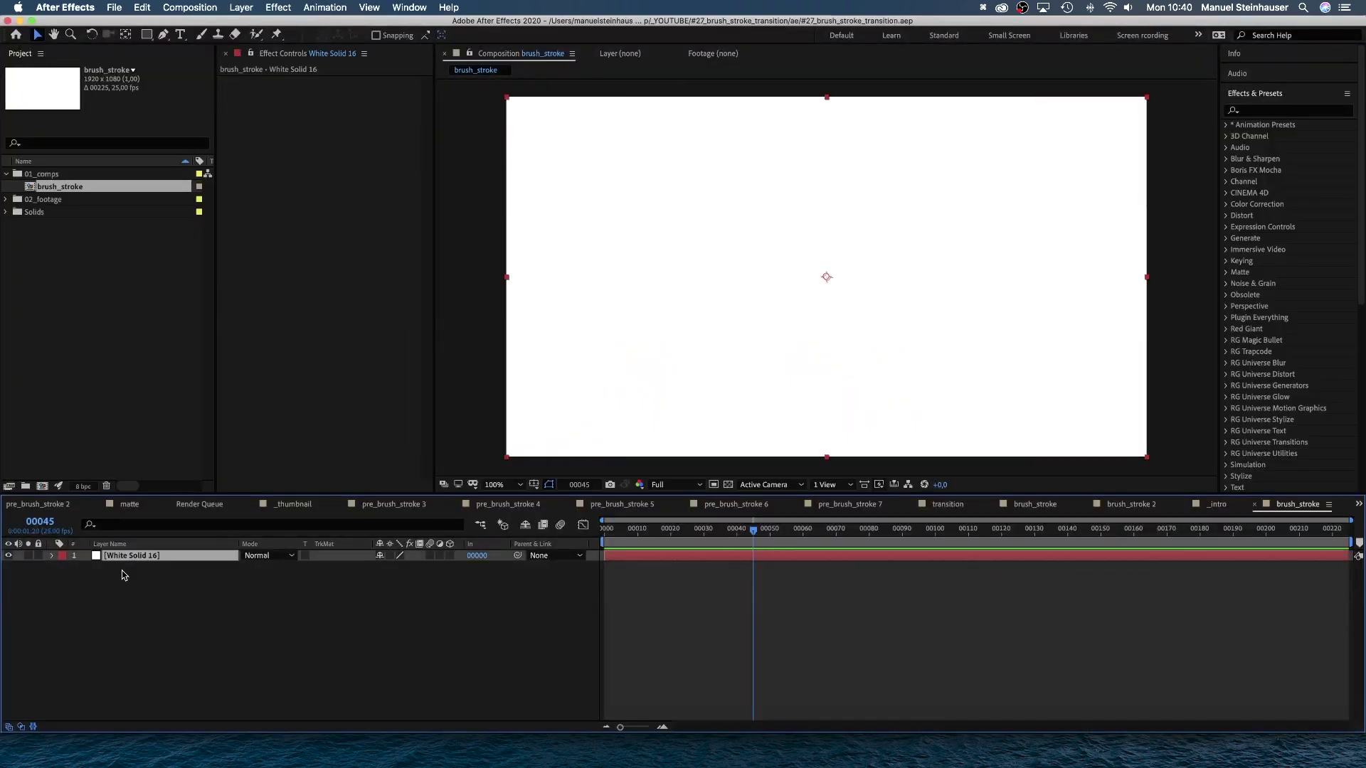
Paste the brush stroke as masks on the white solid and rename it brush_1
key(super+v)
key(Return)
text(brus)
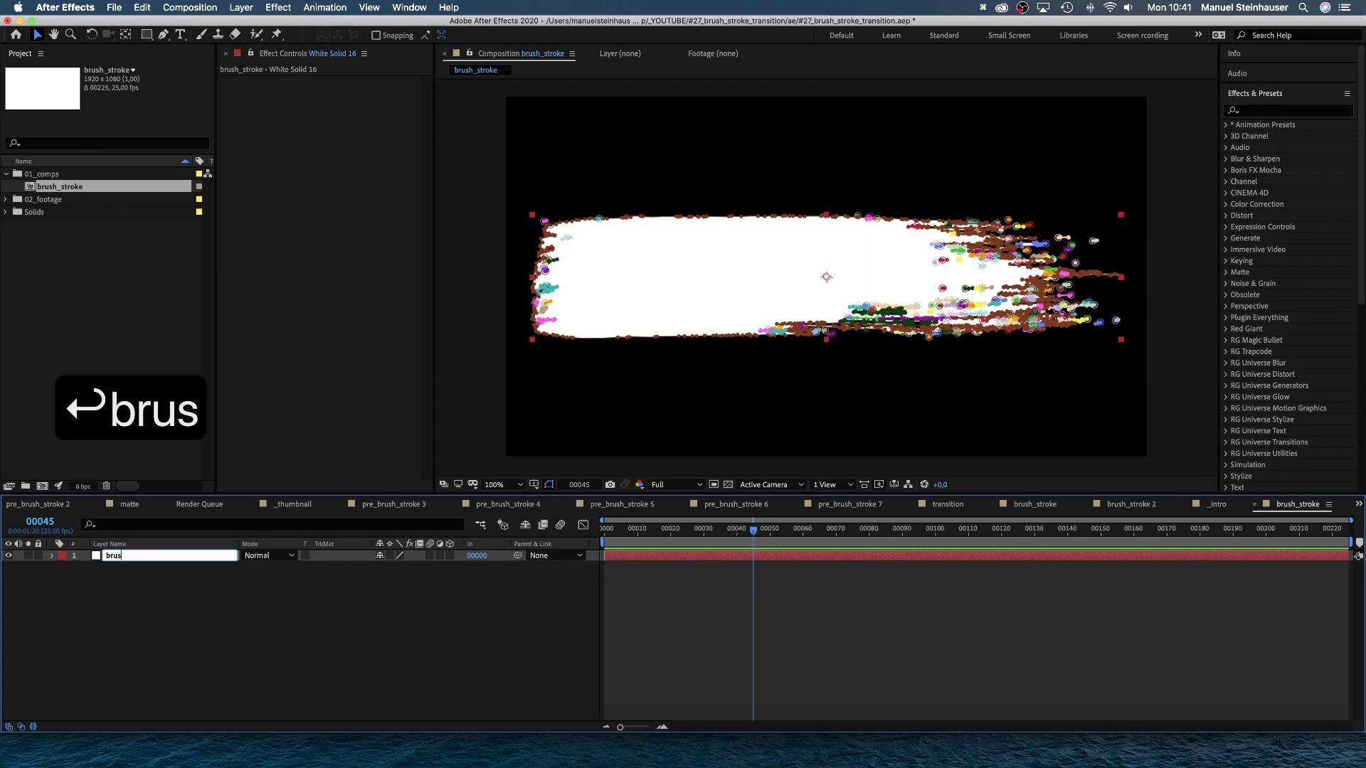
text(h_1)
key(Return)
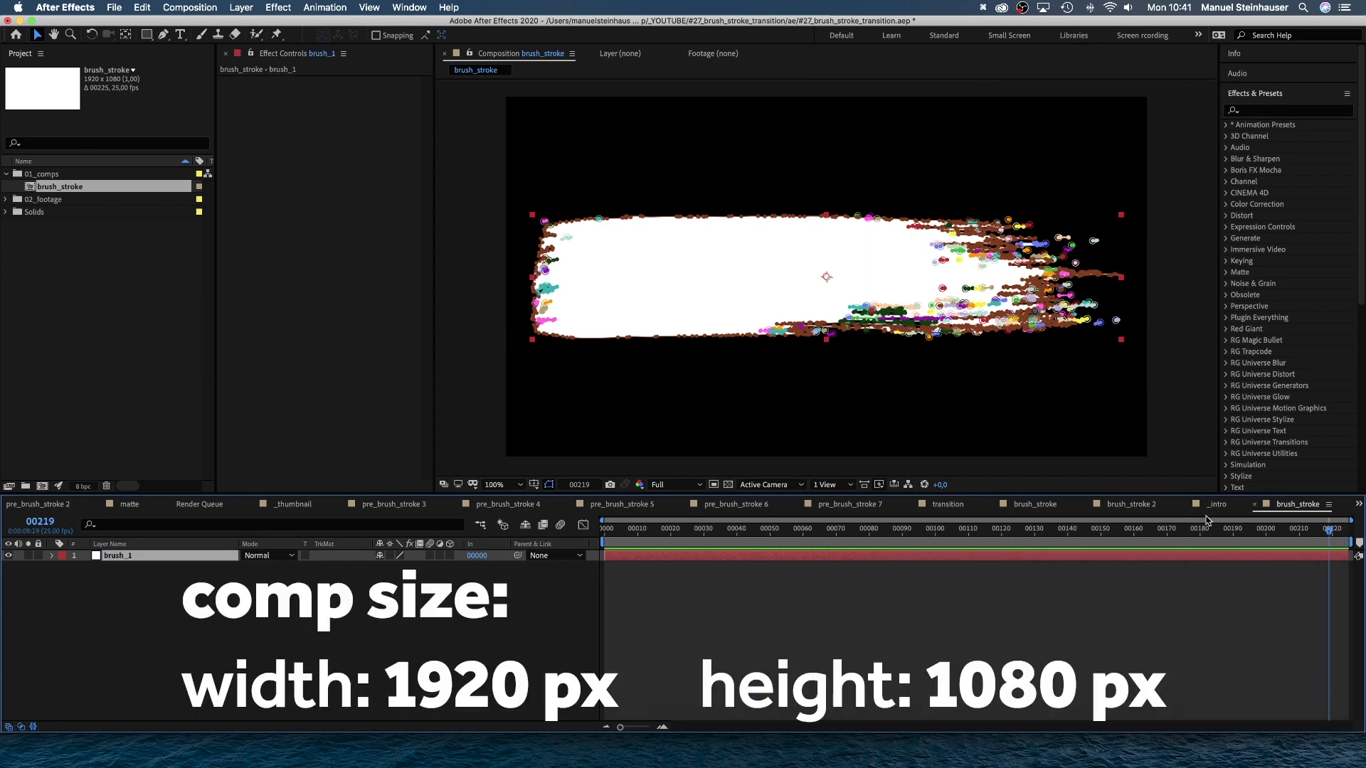
Duplicate brush_1 at the timeline start and name the copy matte_brush_1
key(Home)
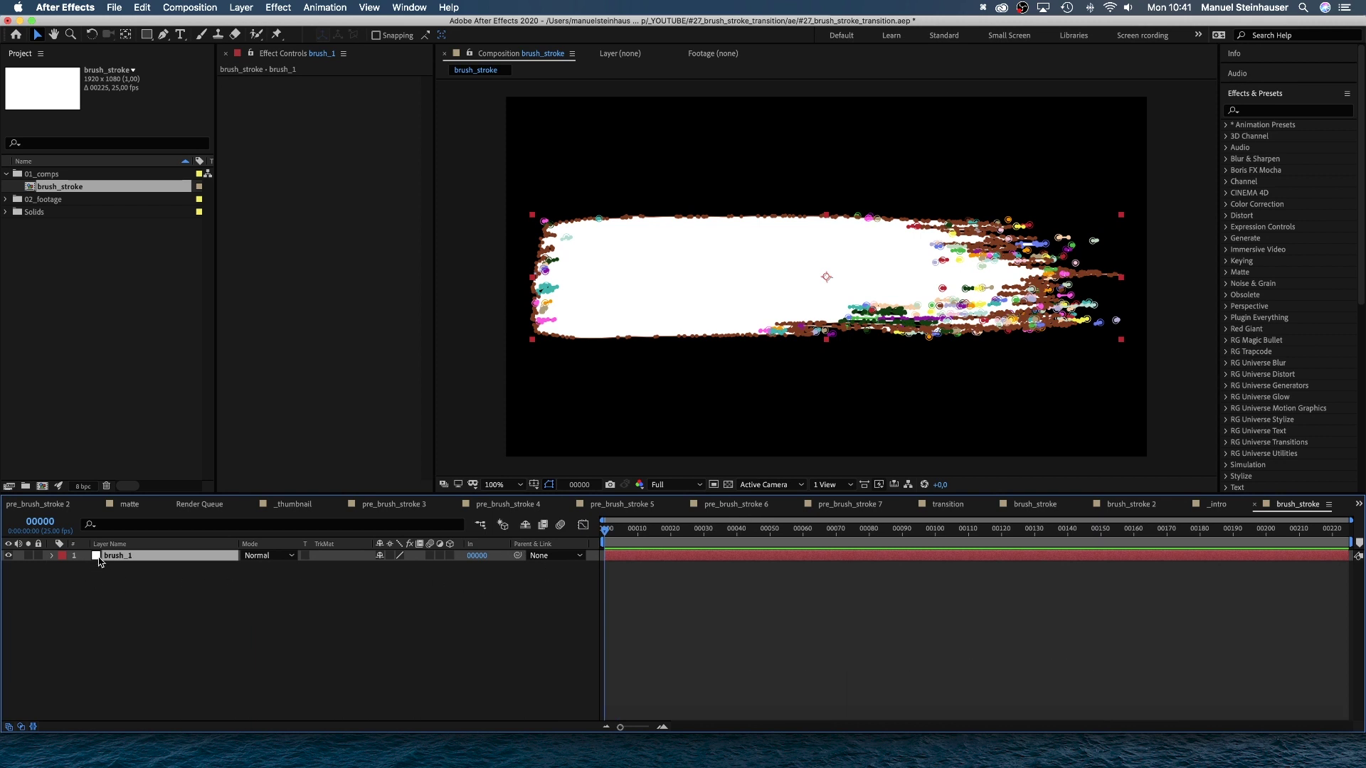
key(super+d)
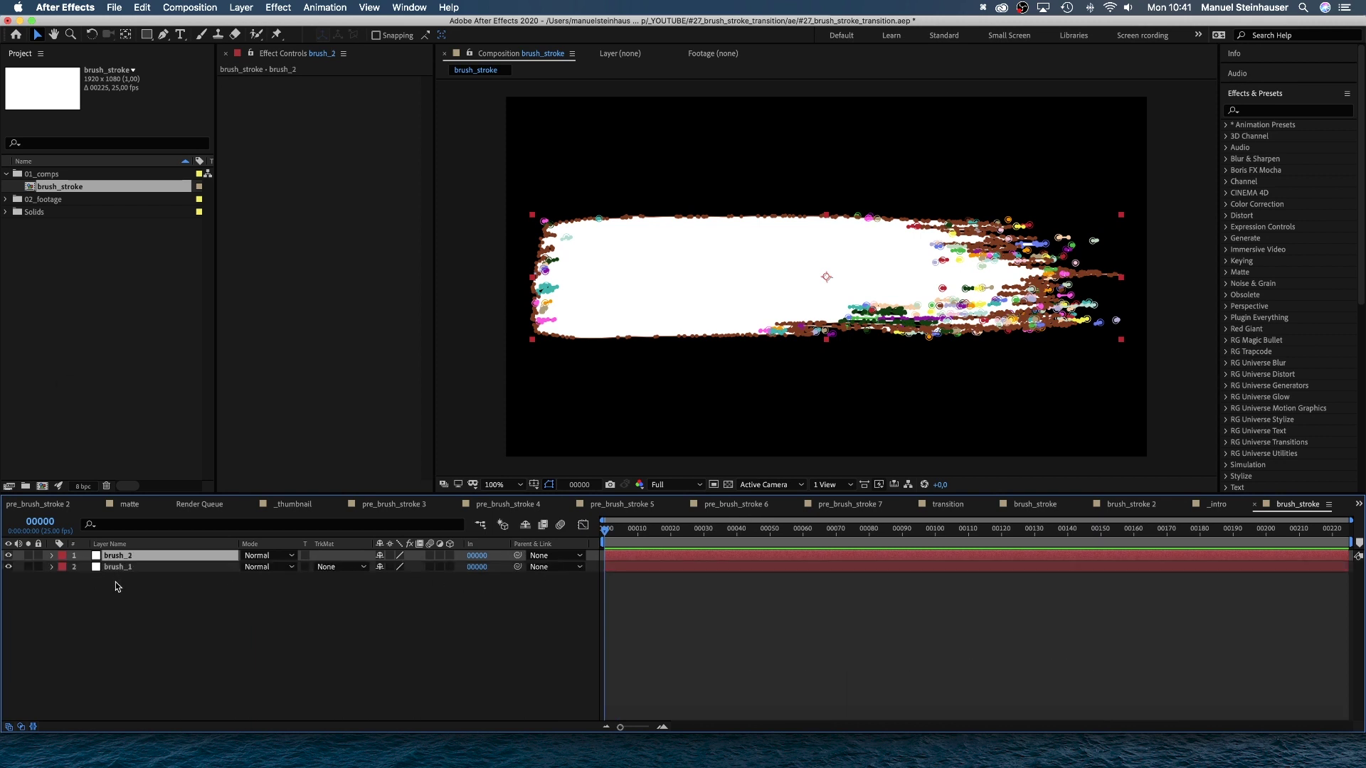
key(Return)
text(matte_brush_1)
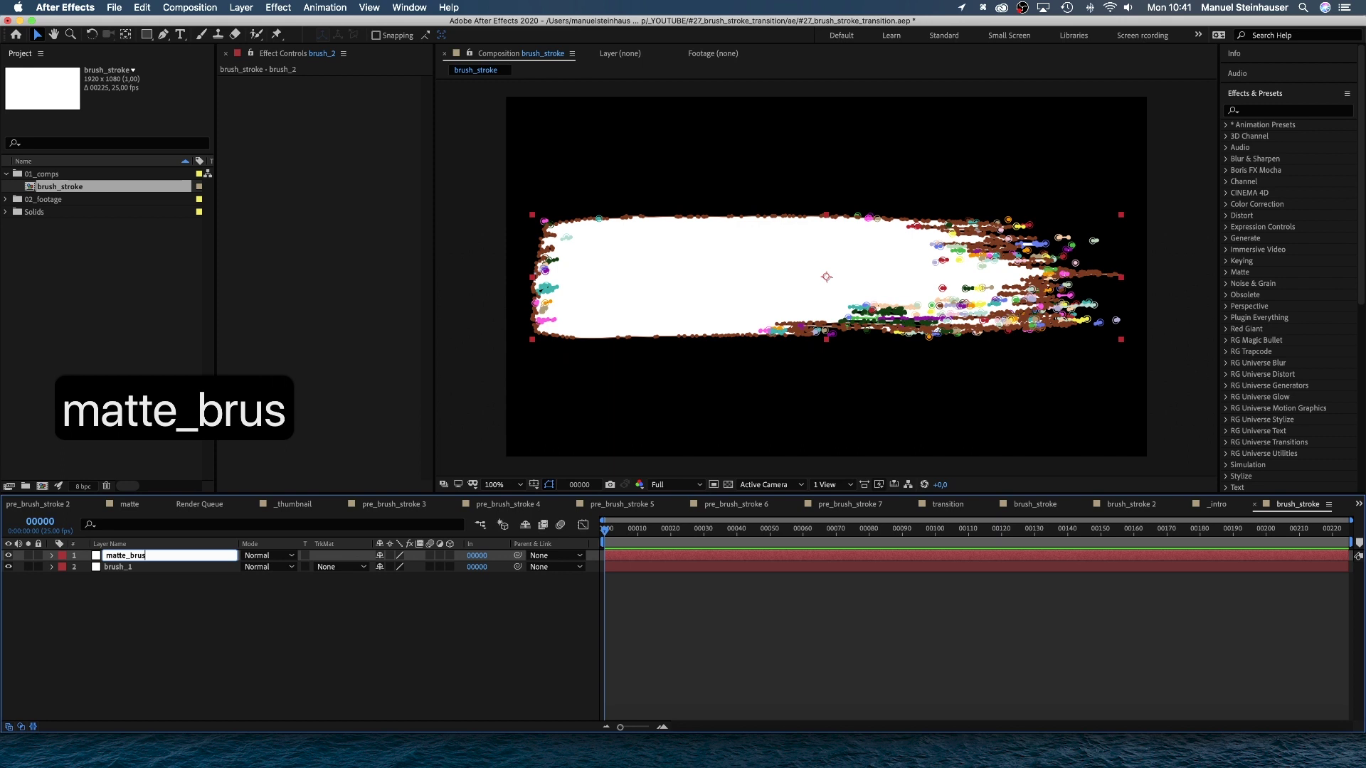
key(Return)
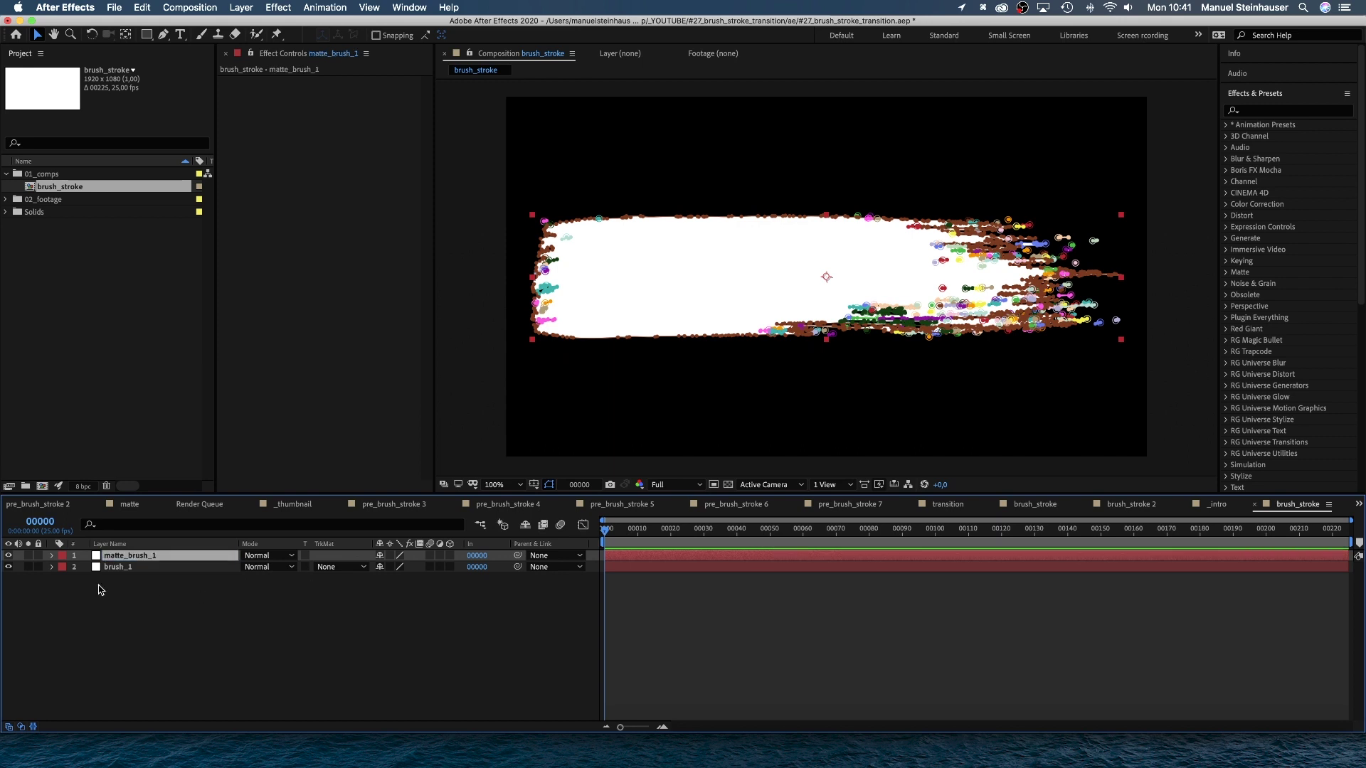
Delete every mask on matte_brush_1 except Mask 84
click(51, 556)
click(62, 568)
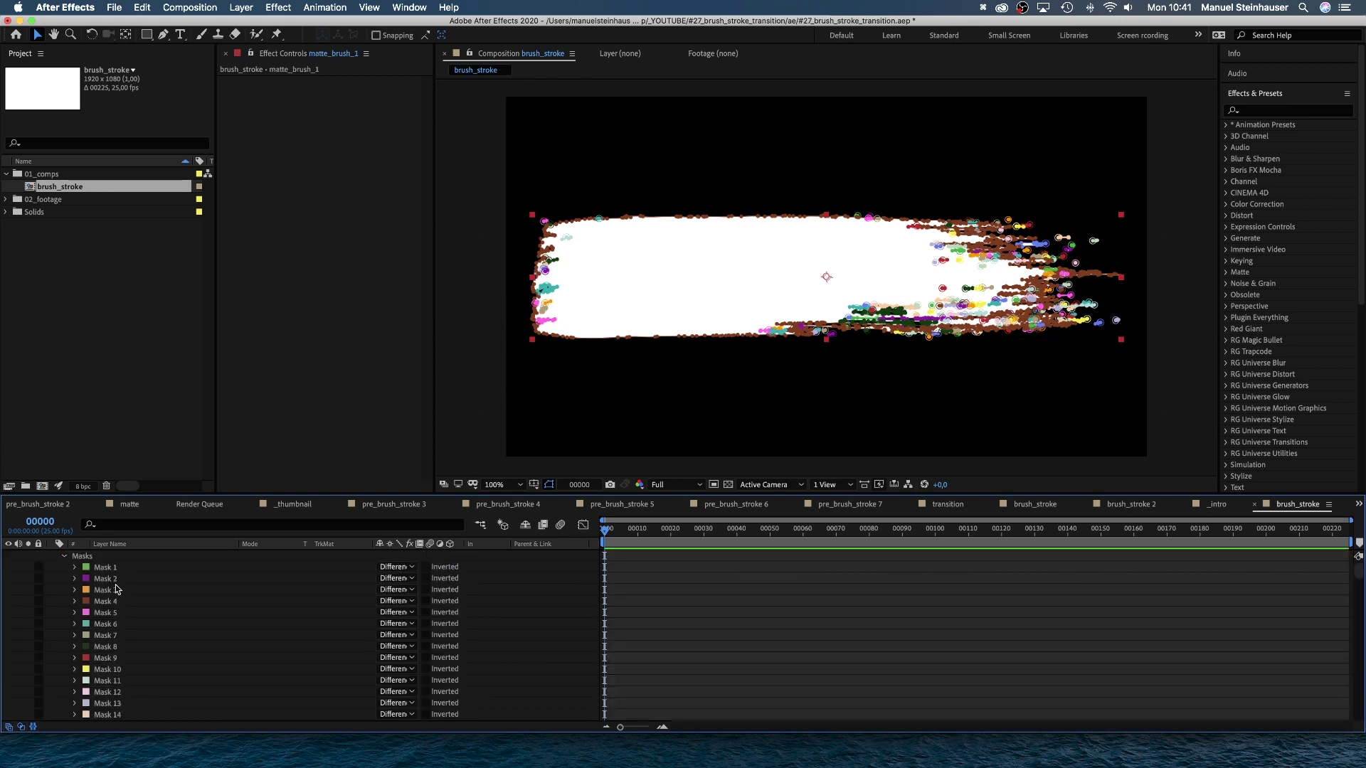
click(575, 341)
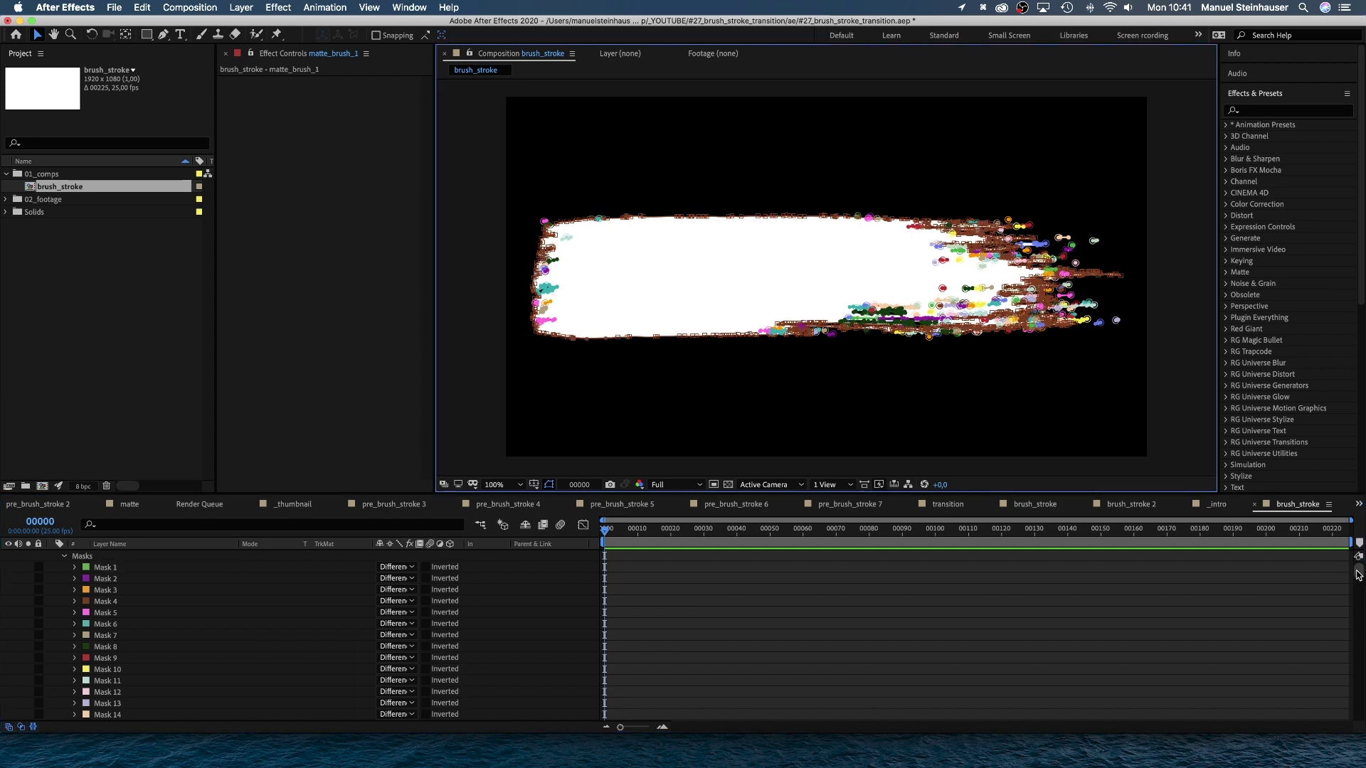
drag(1359, 574, 1358, 629)
click(114, 569)
key(super+a)
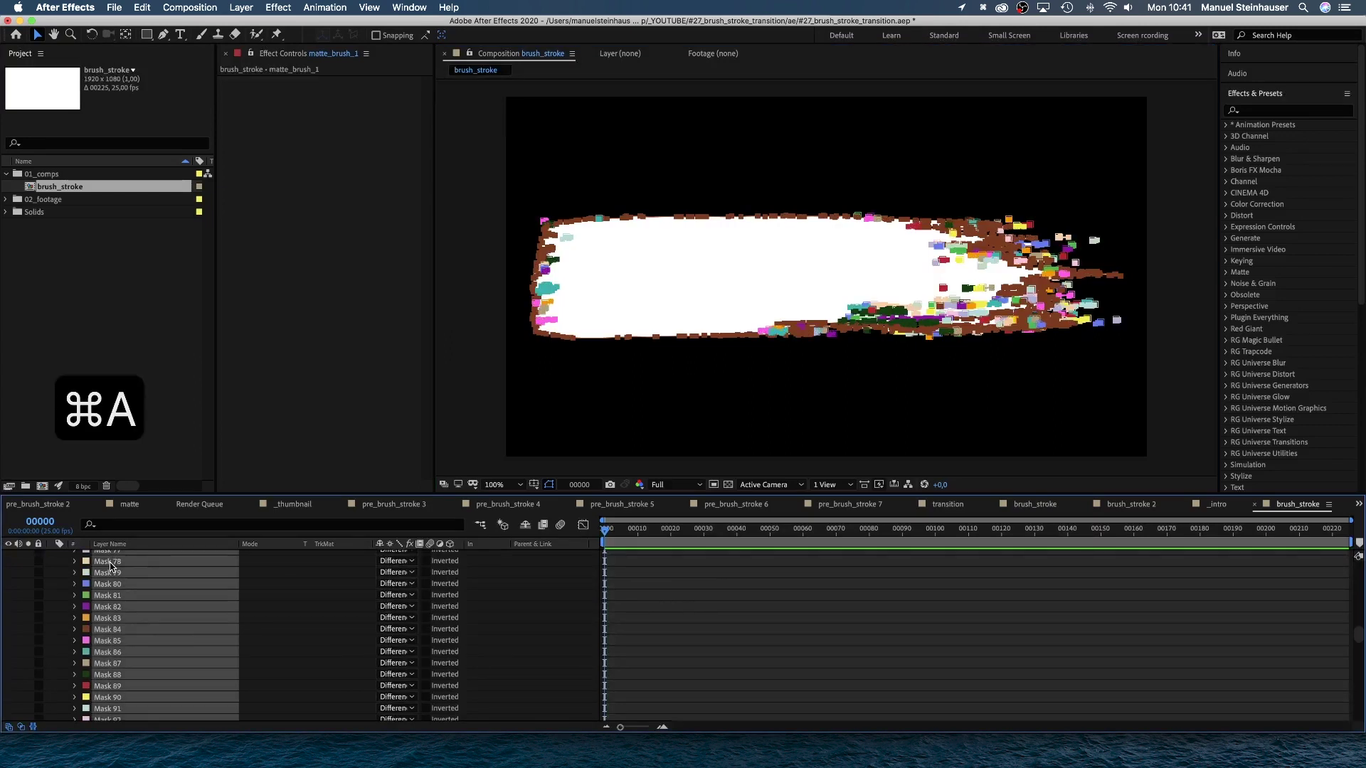
super+click(111, 632)
key(BackSpace)
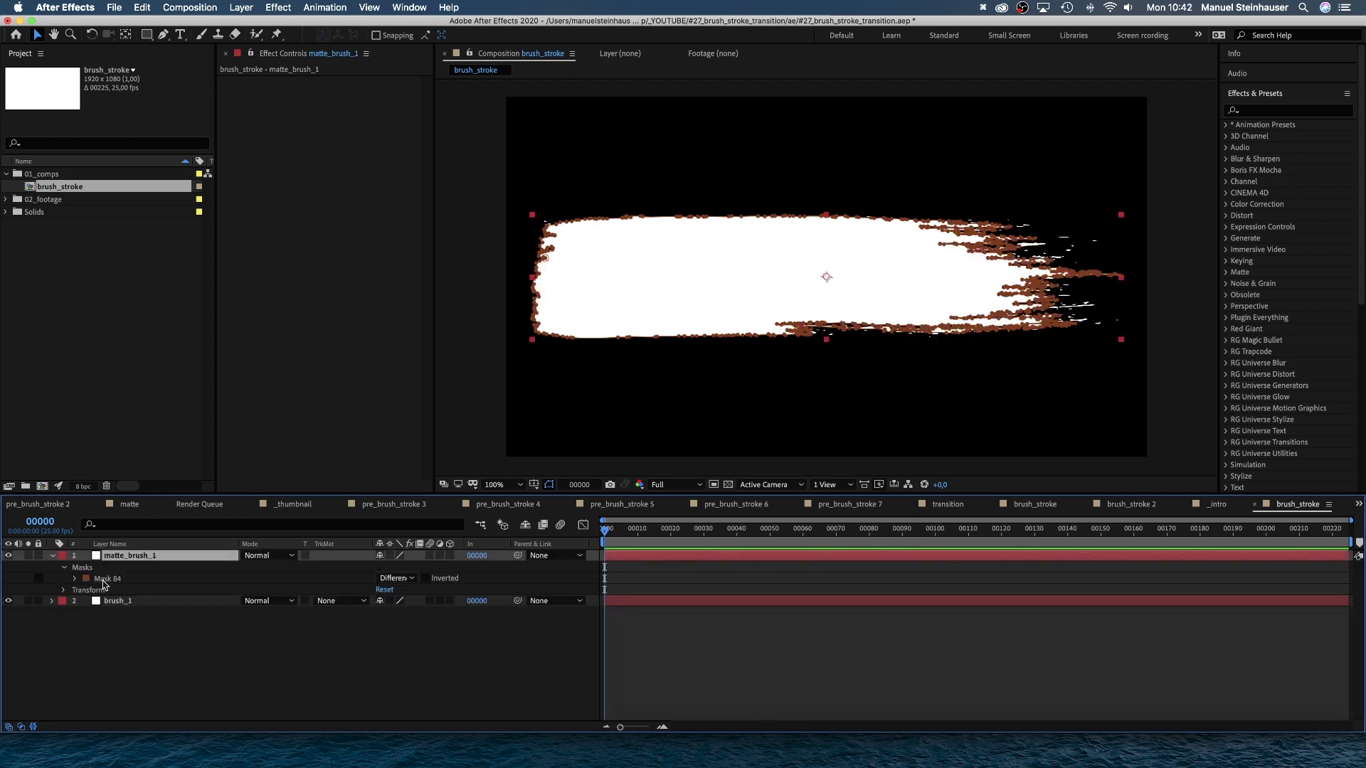
Pull Mask 84's right-side vertices past the stroke and delete the jagged right-edge points
click(103, 582)
mouse_move(653, 194)
mouse_down()
mouse_move(683, 228)
mouse_move(920, 354)
mouse_move(1050, 368)
mouse_move(1025, 360)
mouse_up()
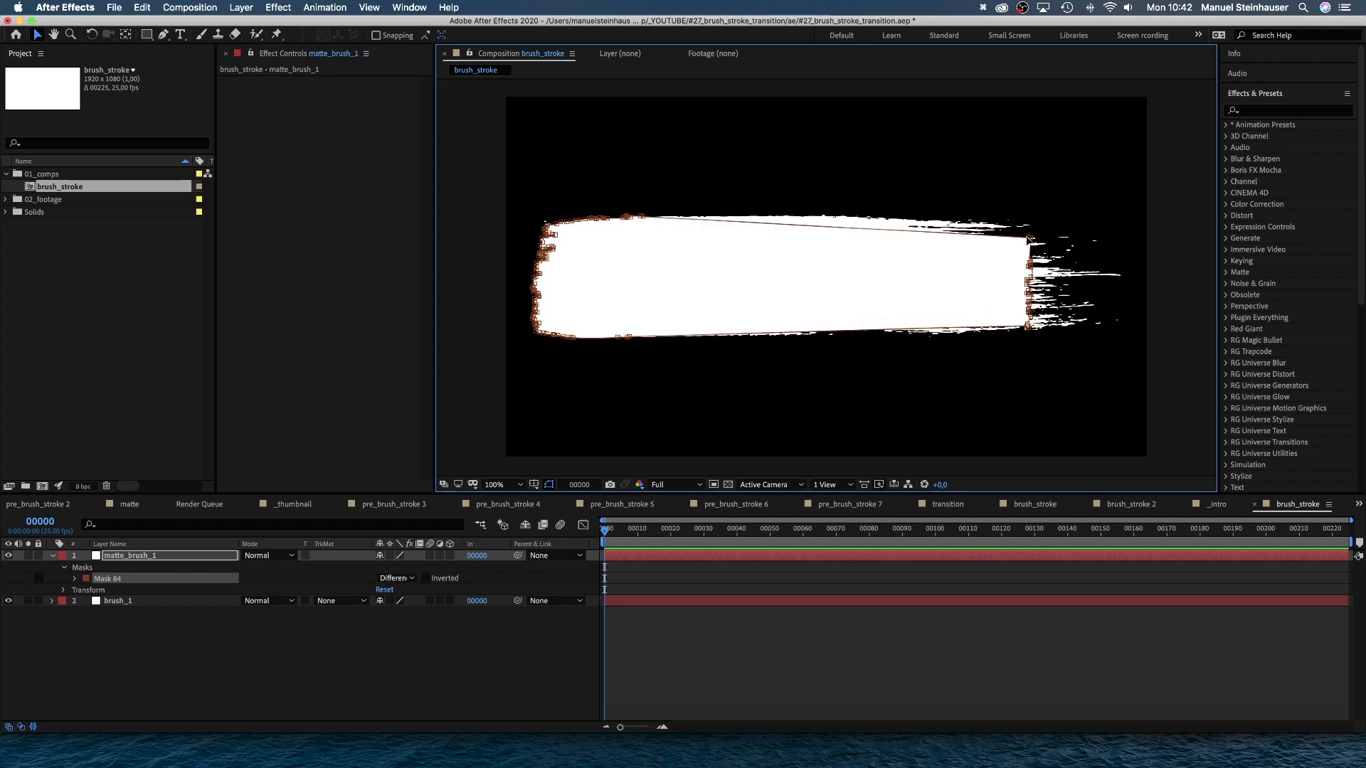
drag(1003, 227, 1071, 329)
key(Delete)
drag(1040, 210, 1168, 207)
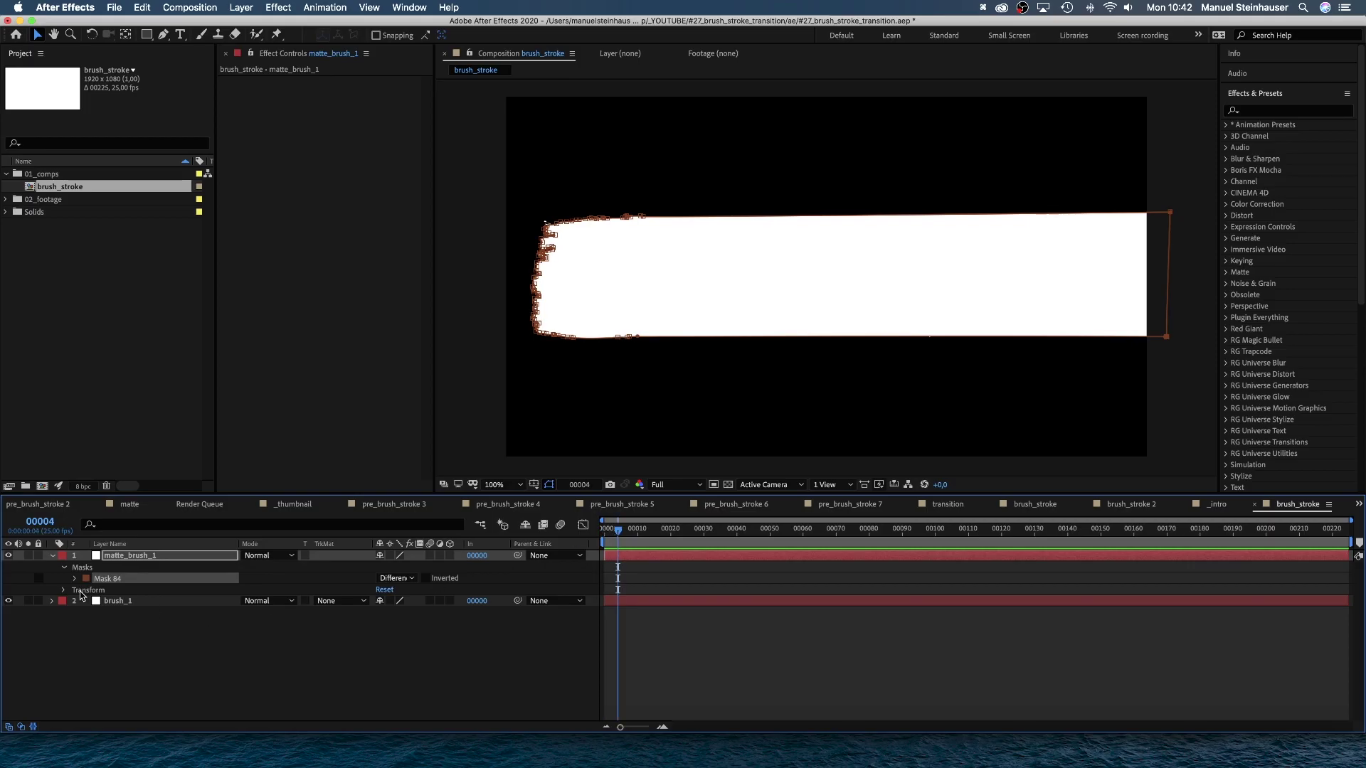
Keyframe Mask 84's path sliding in from off-frame right over frames 0–4, with Easy Ease In
click(74, 580)
click(97, 589)
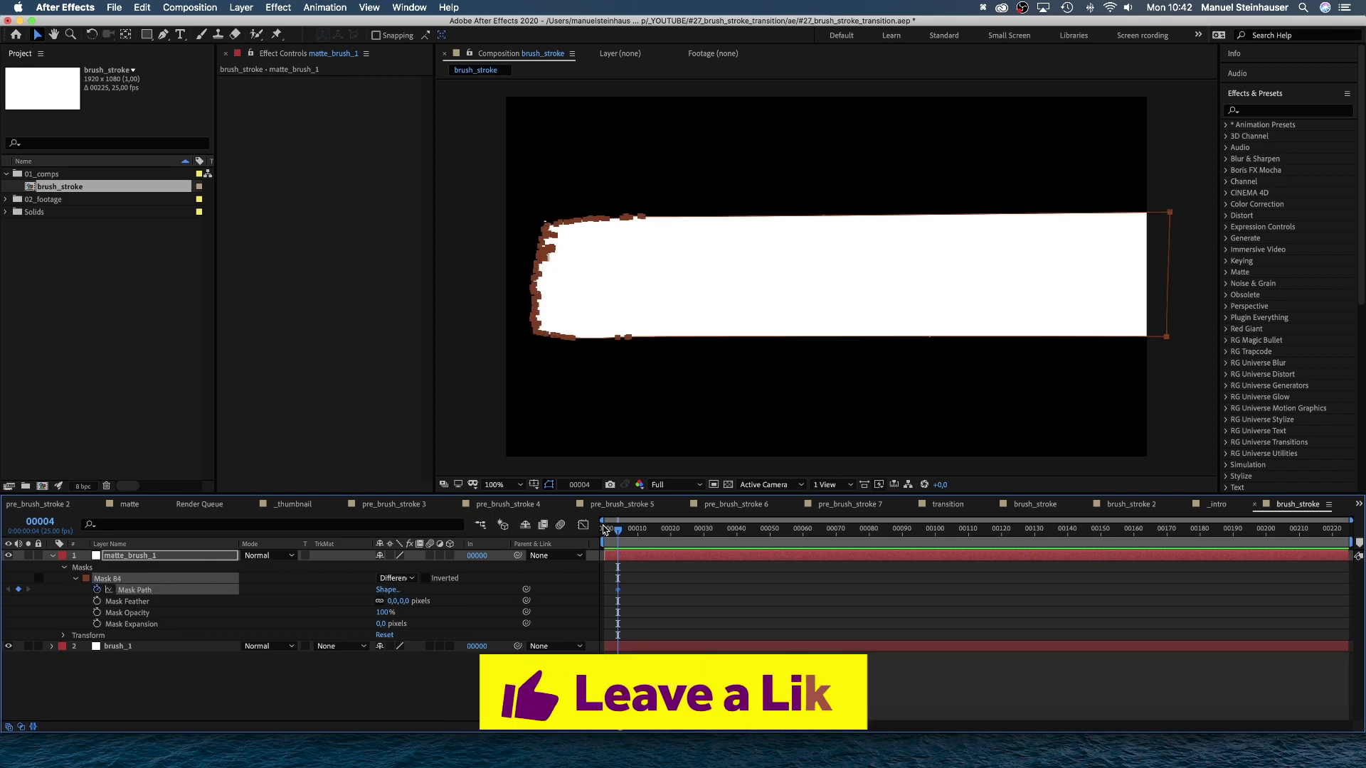
click(615, 534)
drag(512, 168, 1181, 330)
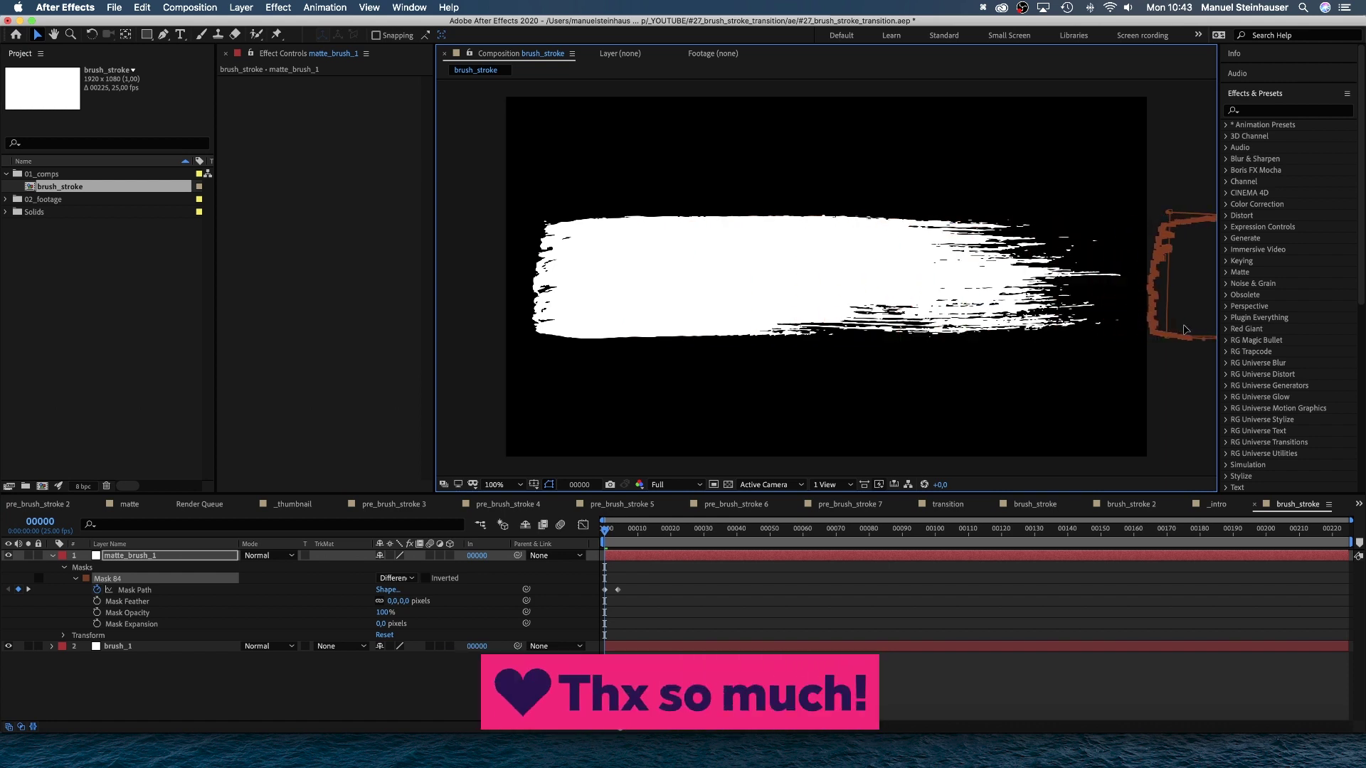
right_click(606, 590)
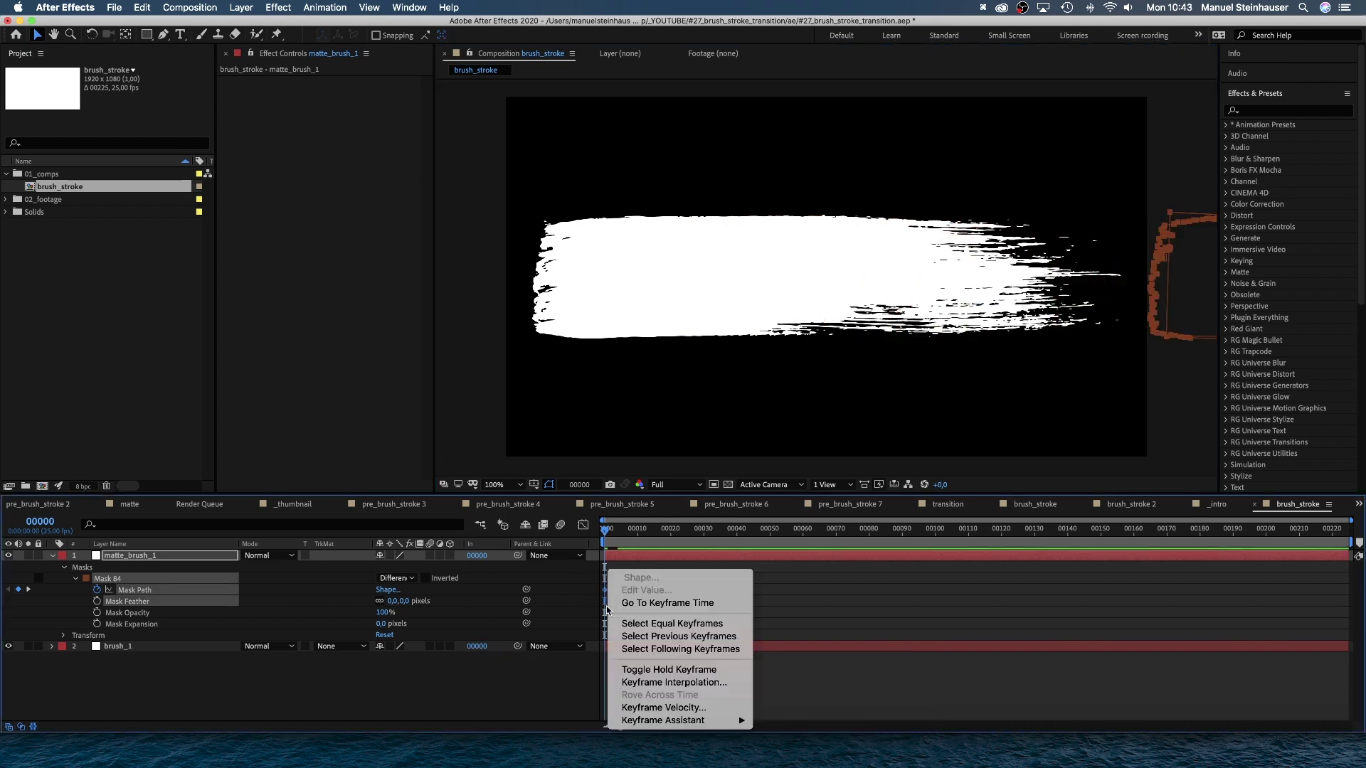
mouse_move(667, 720)
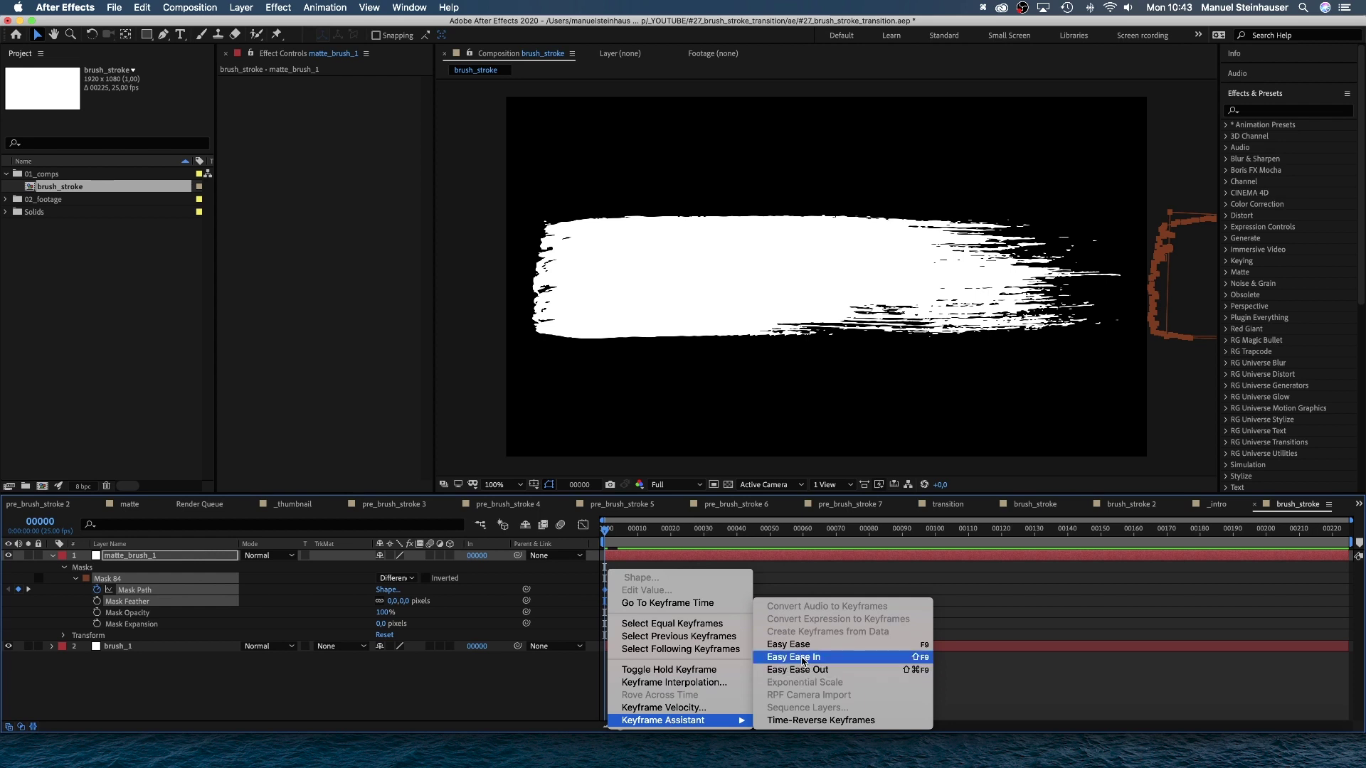
click(802, 658)
Set brush_1's track matte to Alpha Matte 'matte_brush_1' and preview the stroke reveal
click(340, 645)
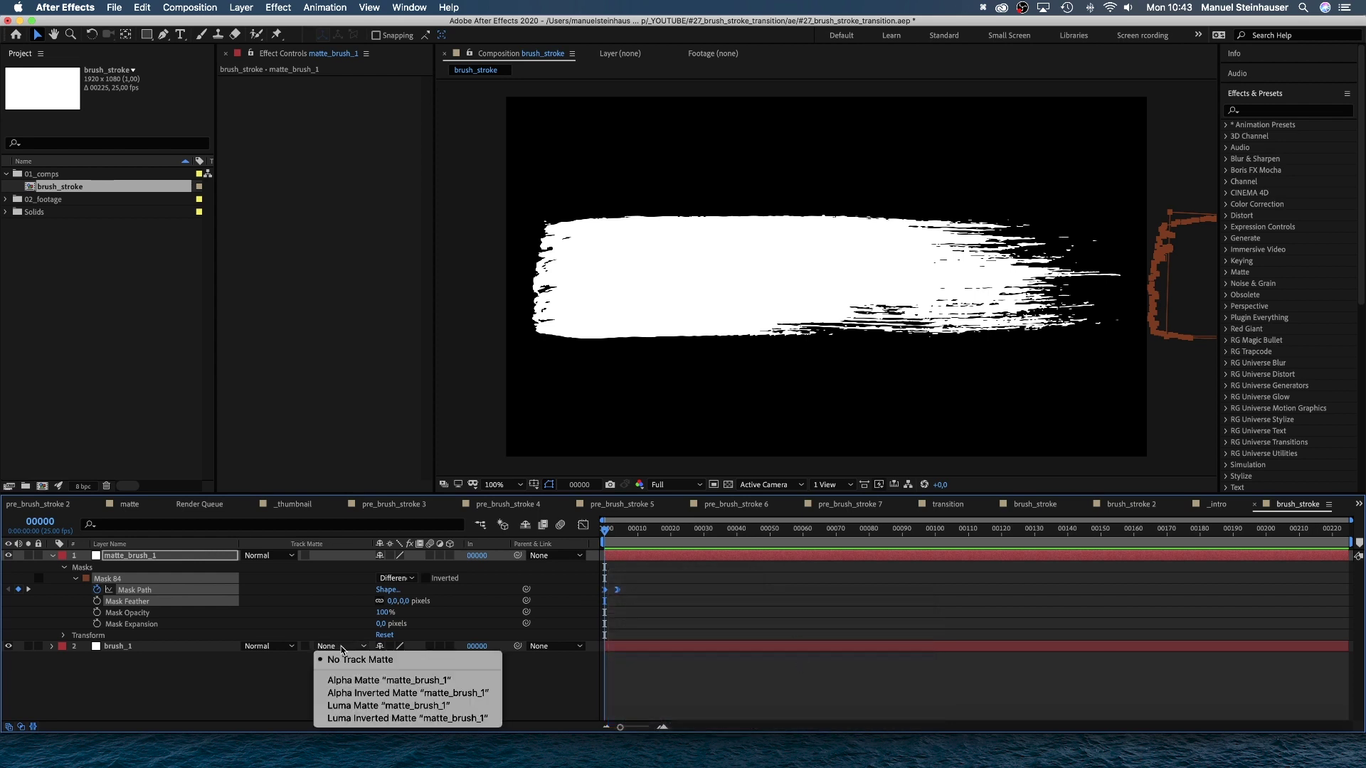
click(350, 679)
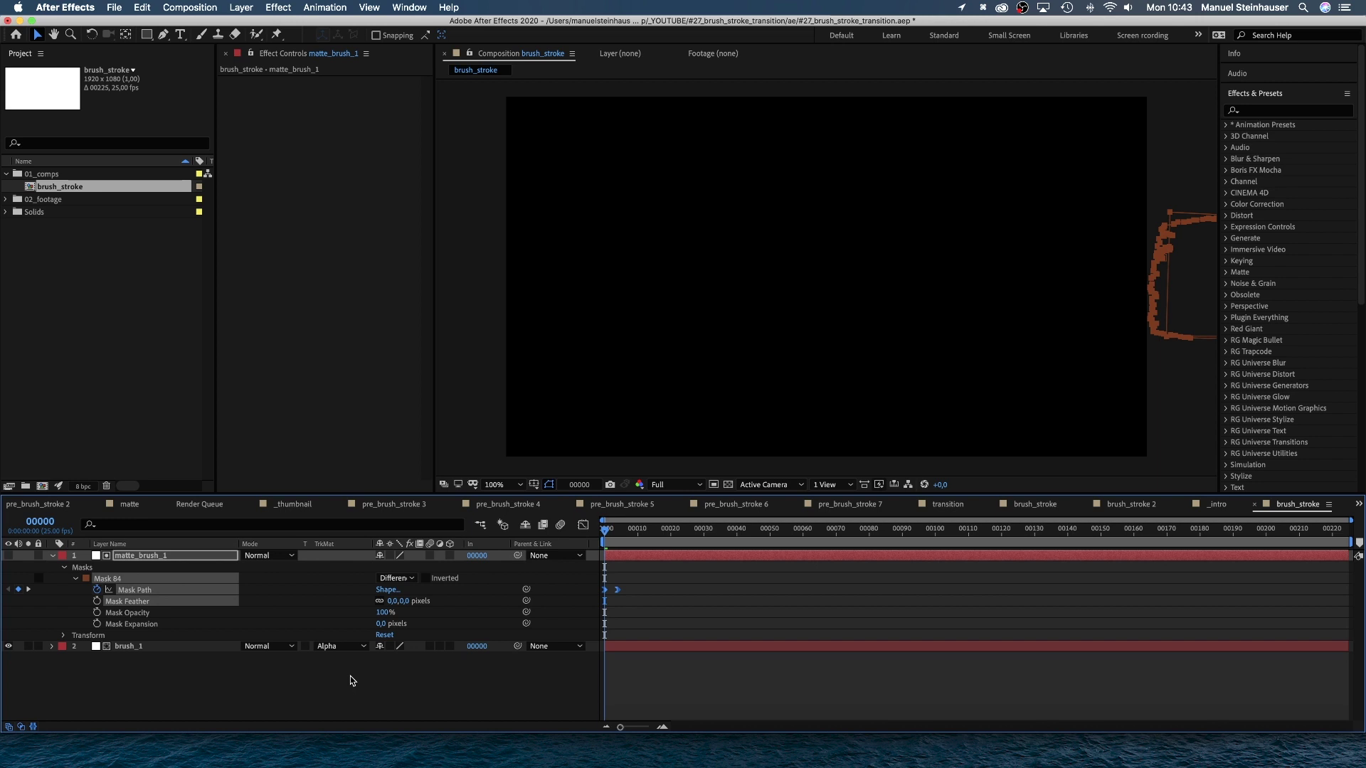
key(space)
key(space)
key(space)
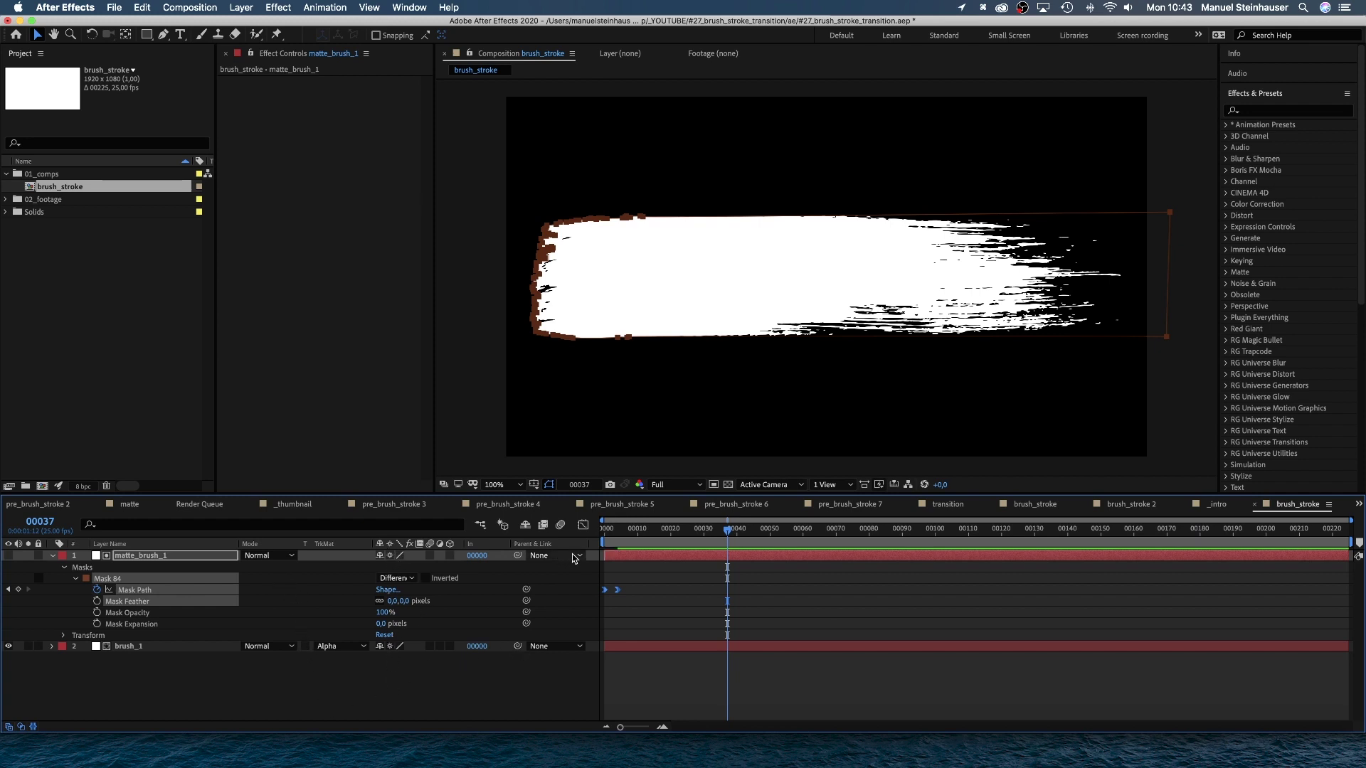
Parent matte_brush_1 to brush_1 and scale brush_1 to 146% × 125%
mouse_move(514, 556)
mouse_down()
mouse_move(183, 653)
mouse_move(128, 649)
mouse_up()
click(128, 649)
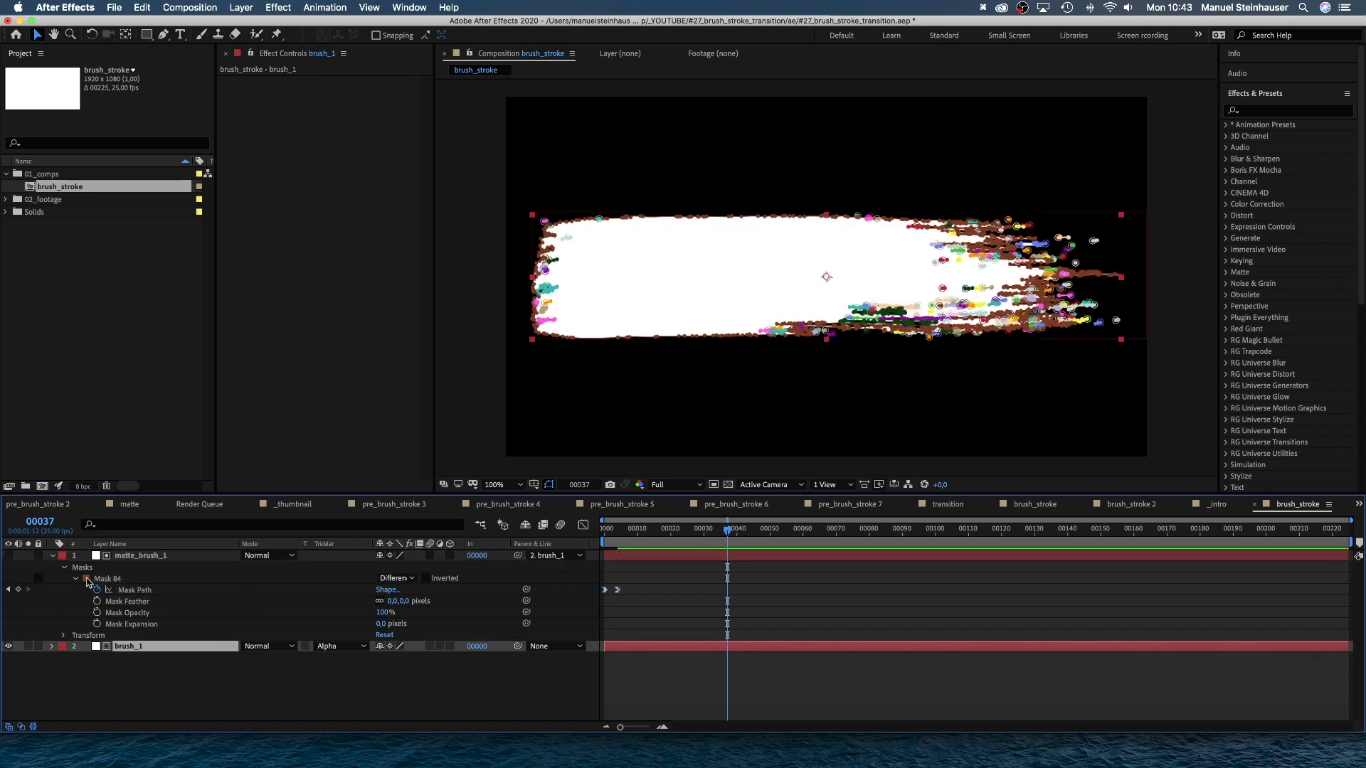
click(55, 557)
key(s)
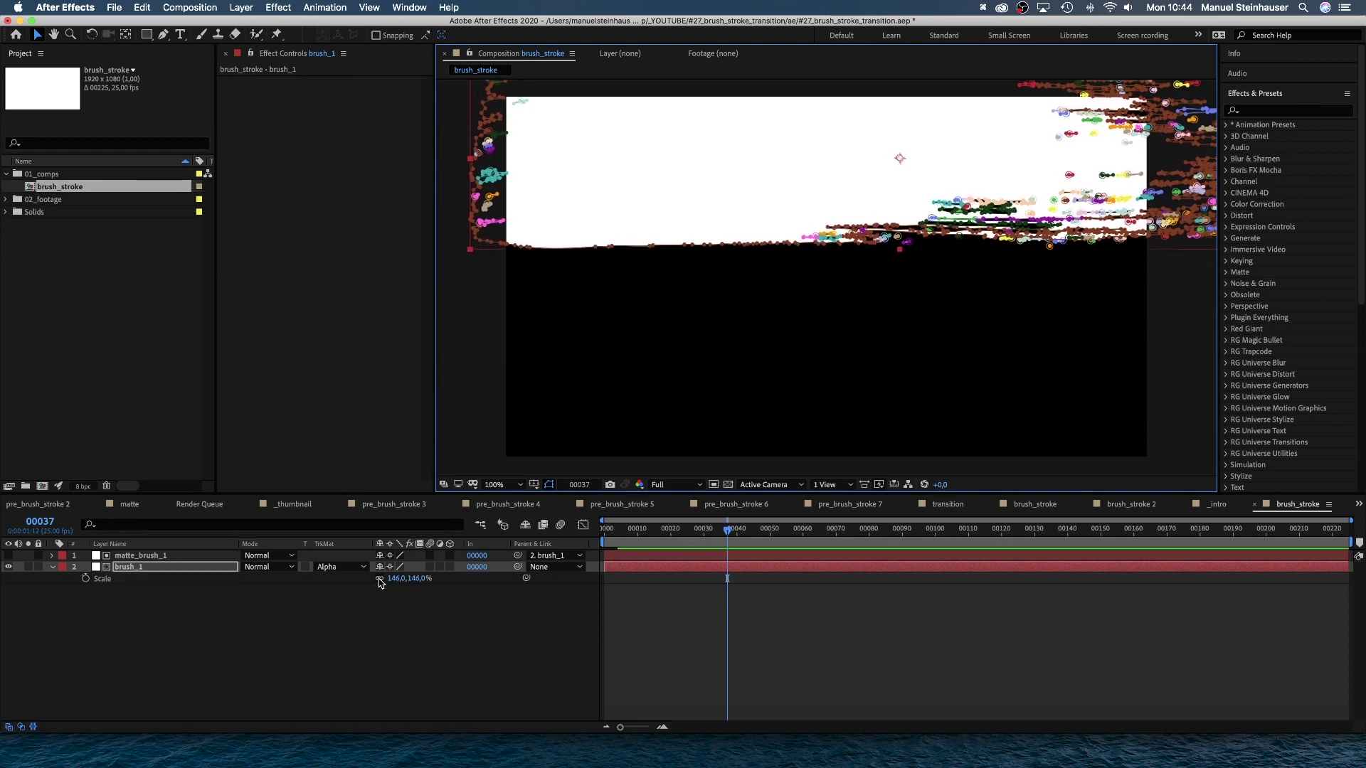
drag(419, 580, 405, 580)
shift+click(129, 557)
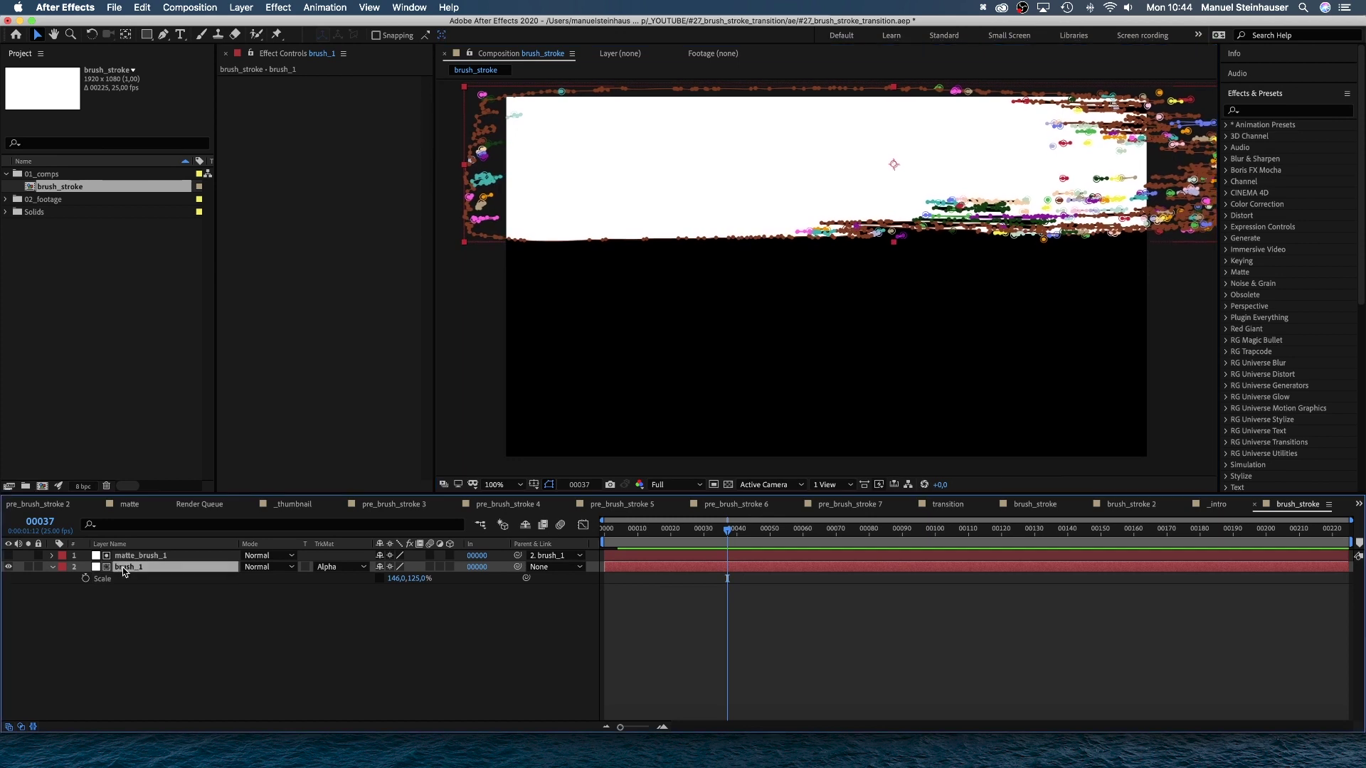
Duplicate the brush pair, rotate brush_2 to 180°, and move it down-left in frame
key(super+d)
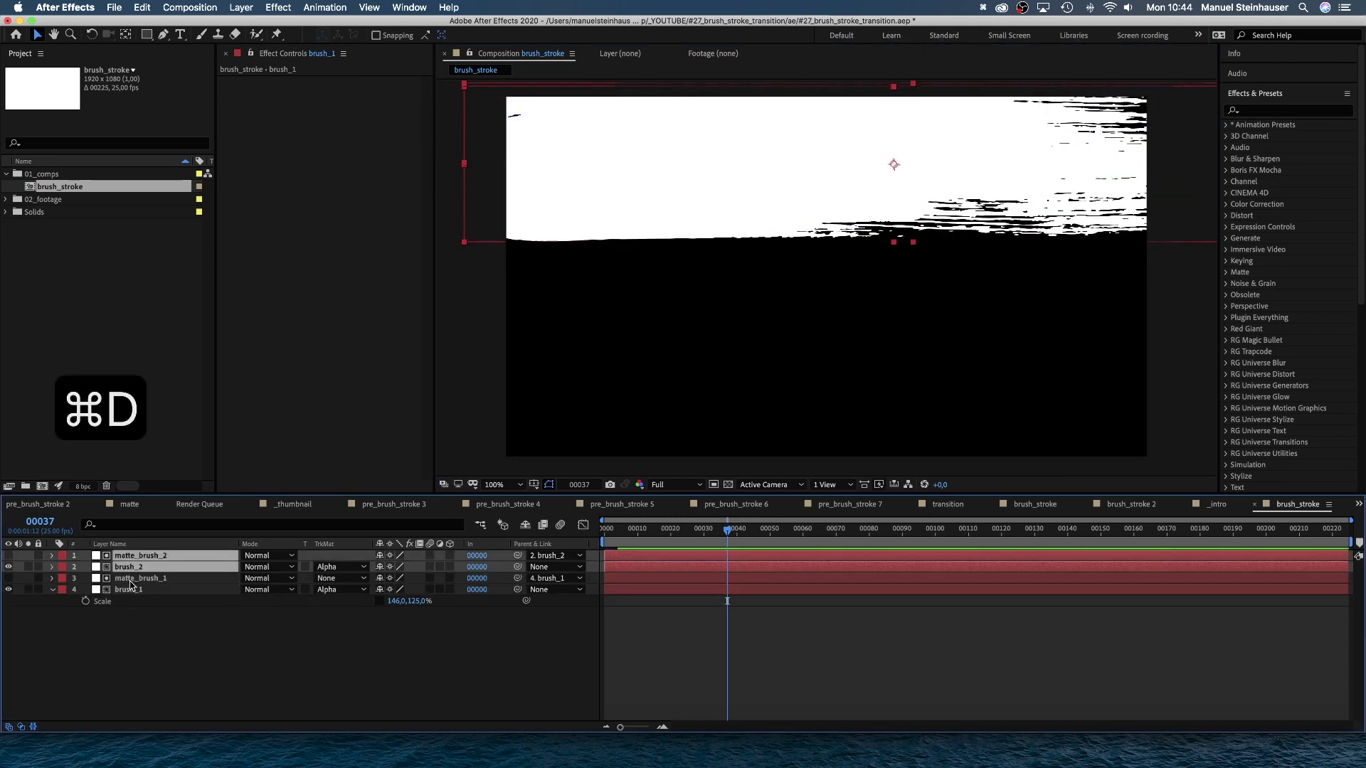
click(143, 631)
click(129, 569)
key(r)
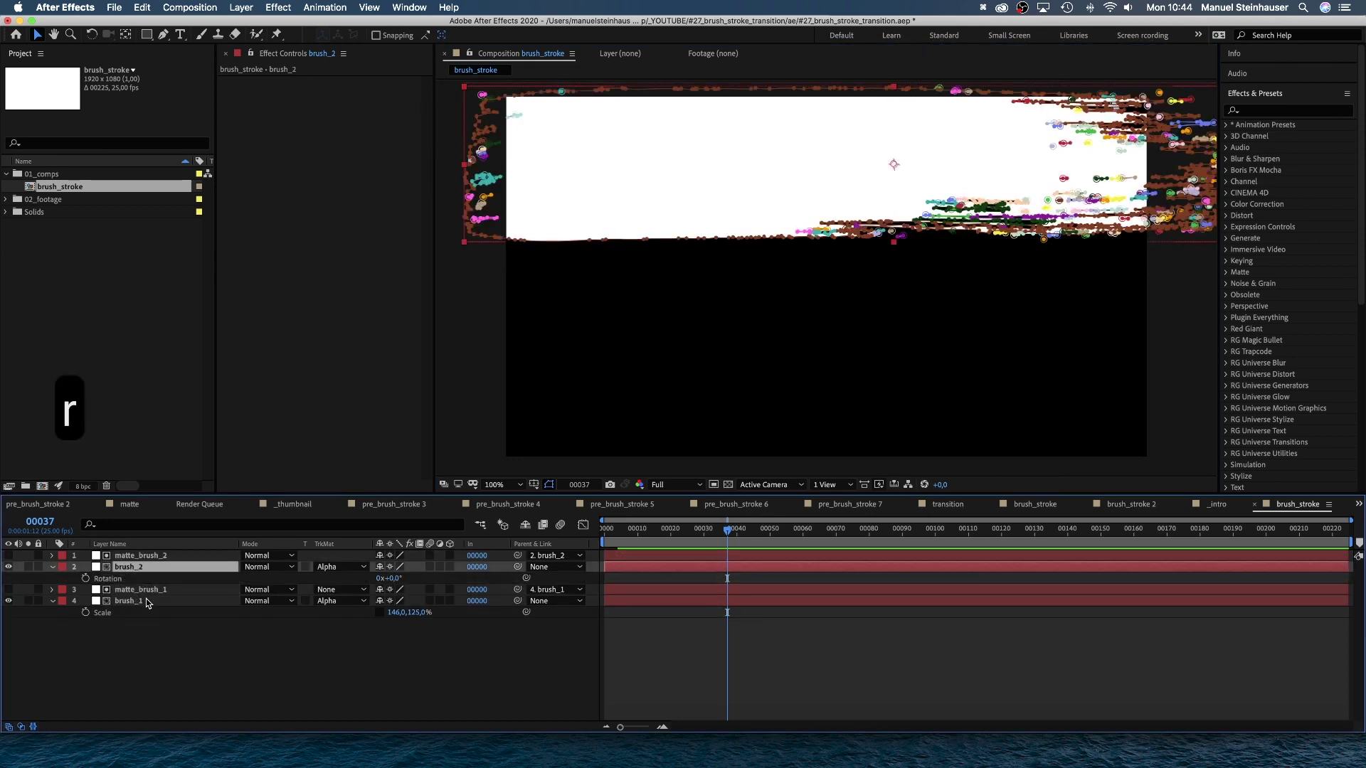
text(180)
key(Return)
mouse_move(891, 168)
mouse_down()
mouse_move(835, 257)
mouse_move(758, 311)
mouse_move(733, 297)
mouse_up()
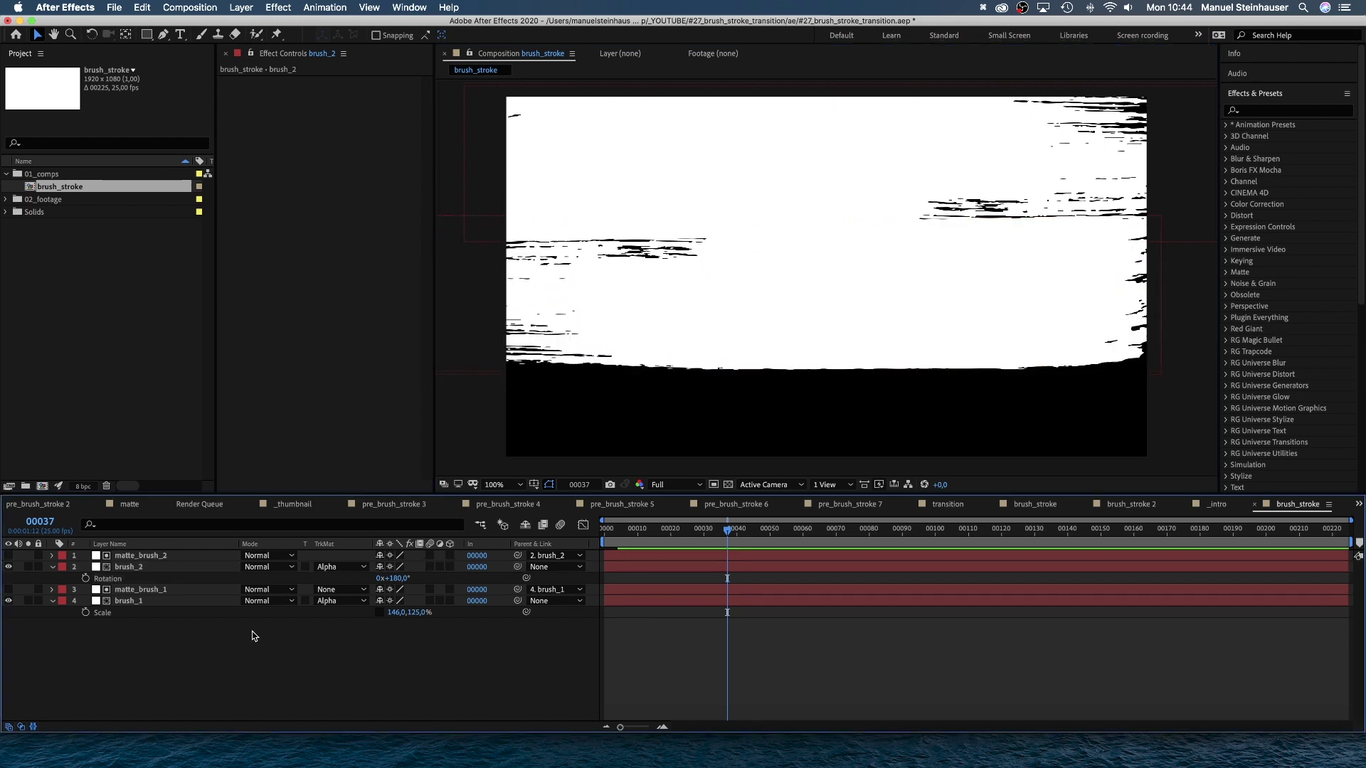
Duplicate the first pair again as brush_3/matte_brush_3 and move brush_3 lower in frame
click(131, 590)
shift+click(127, 601)
key(super+d)
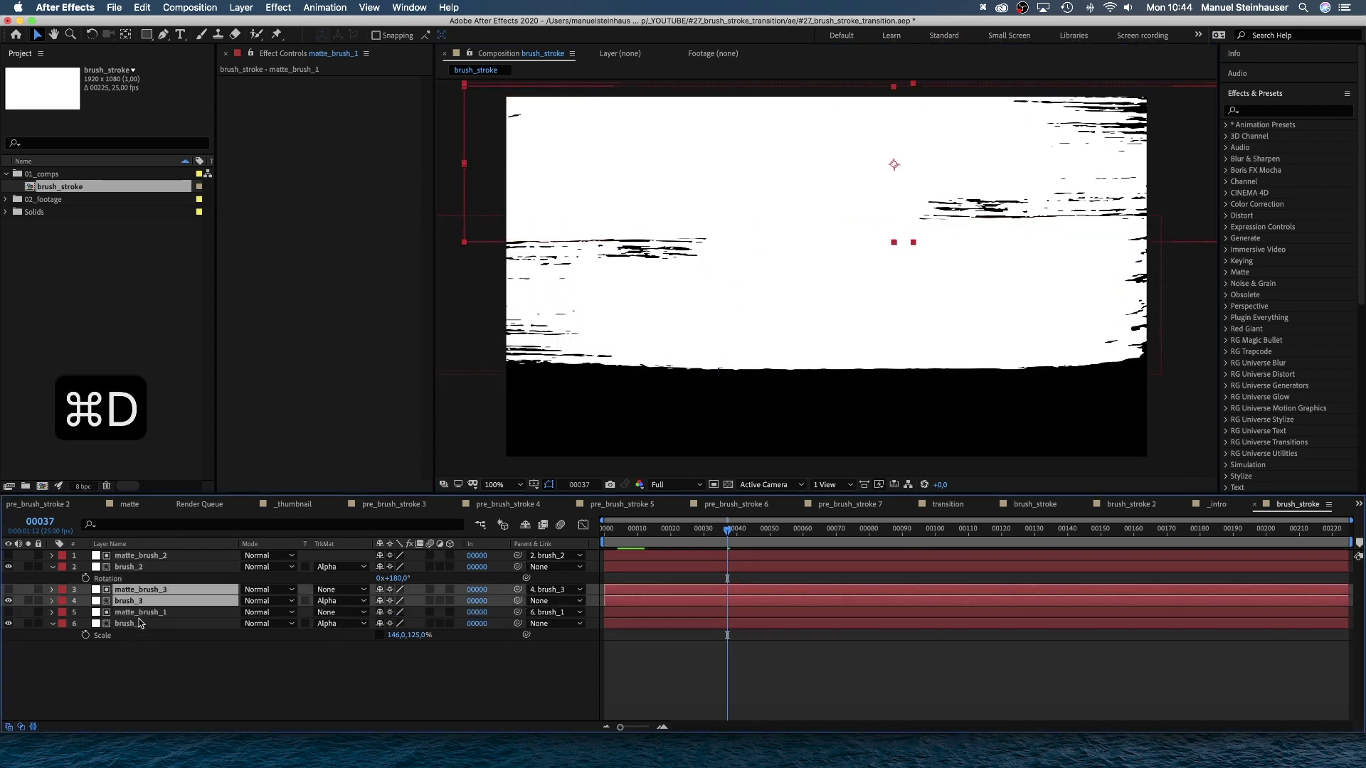
drag(145, 555, 144, 554)
click(908, 235)
mouse_move(908, 235)
mouse_down()
mouse_move(865, 395)
mouse_move(906, 407)
mouse_move(830, 412)
mouse_up()
click(284, 685)
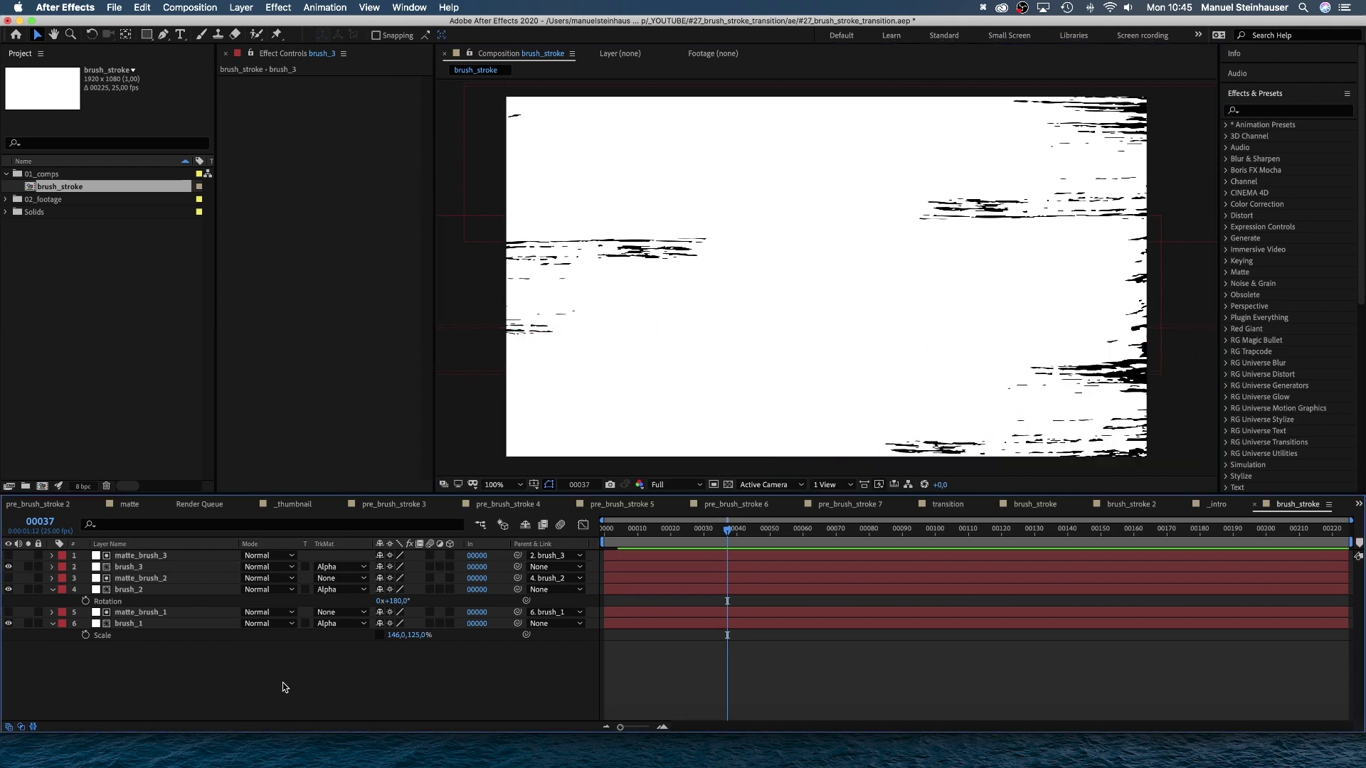
click(117, 578)
Make matte_brush_2 and brush_2 start at frame 4
shift+click(121, 589)
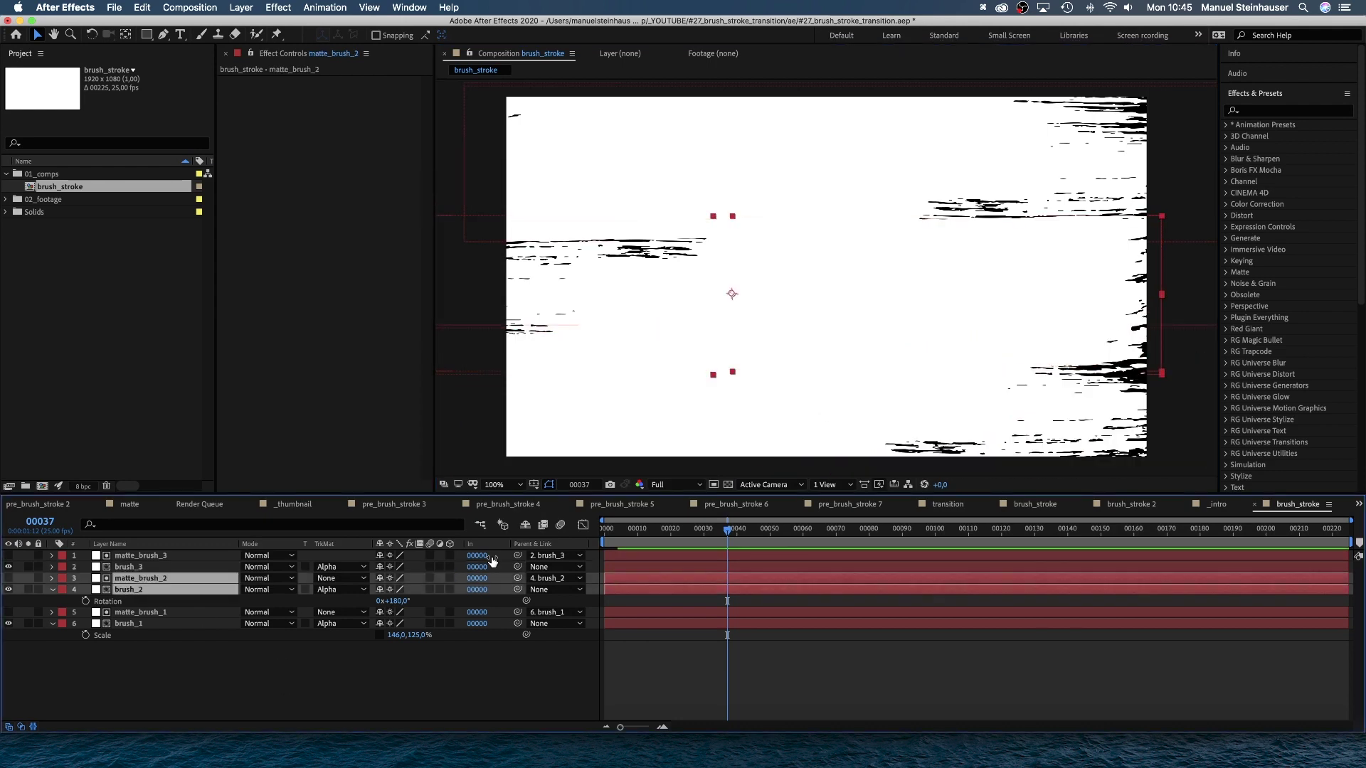
key([)
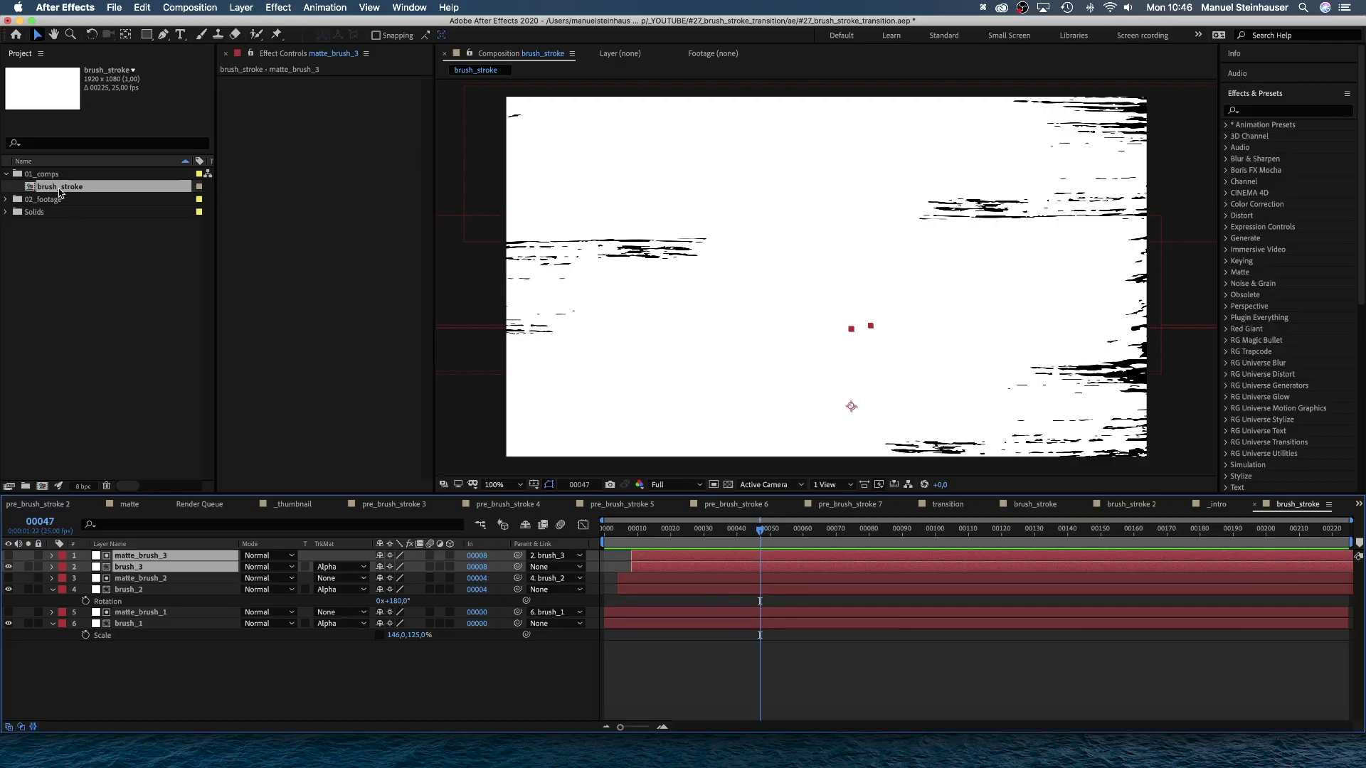
Nest the brush_stroke comp in a new composition named 'transition'
drag(60, 191, 77, 368)
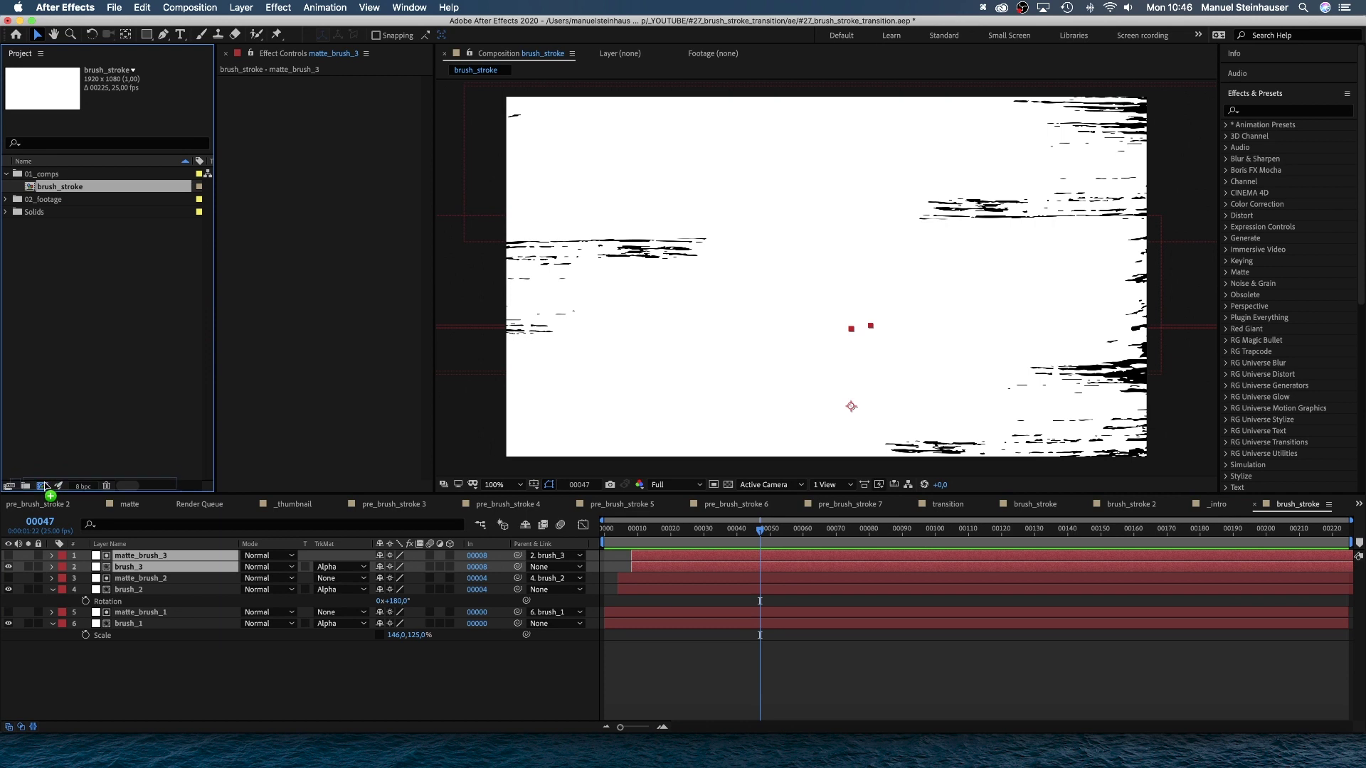
drag(45, 486, 43, 488)
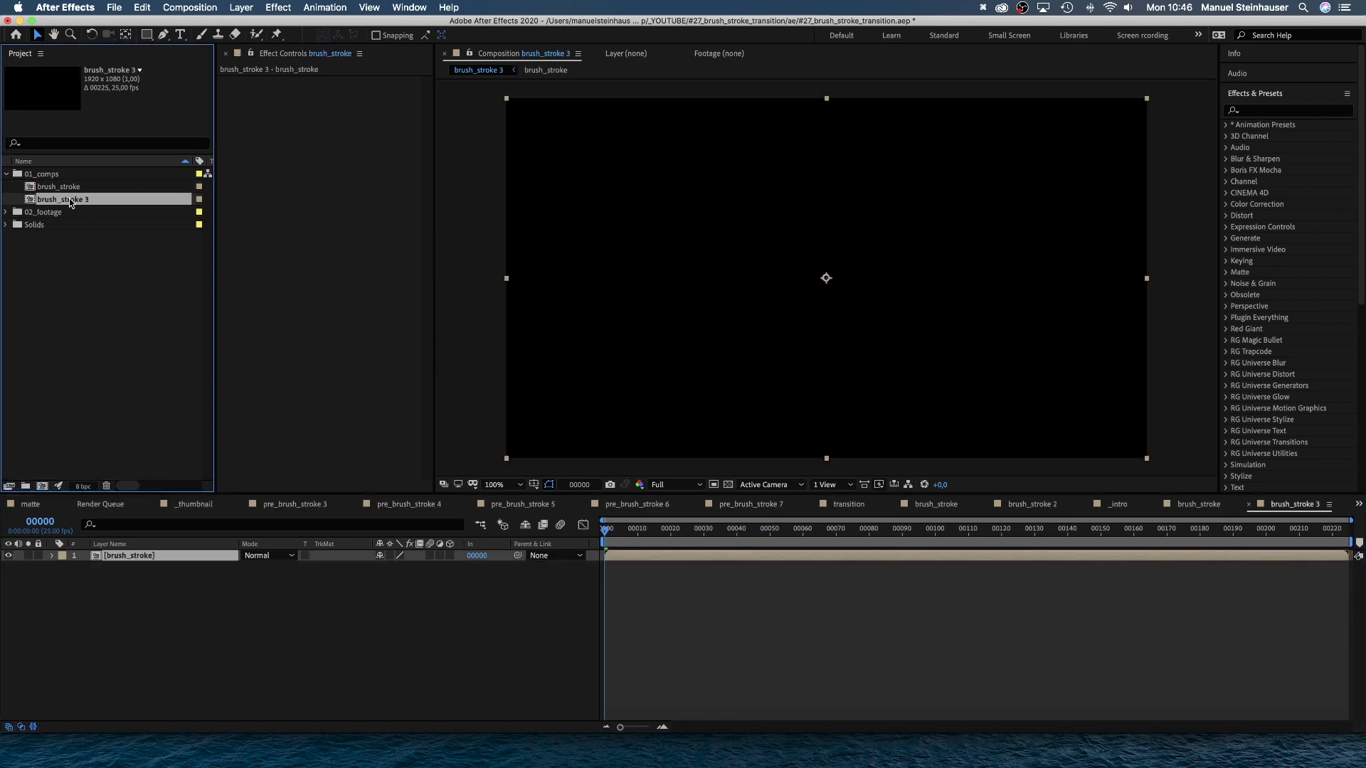
key(Return)
text(transition)
key(Return)
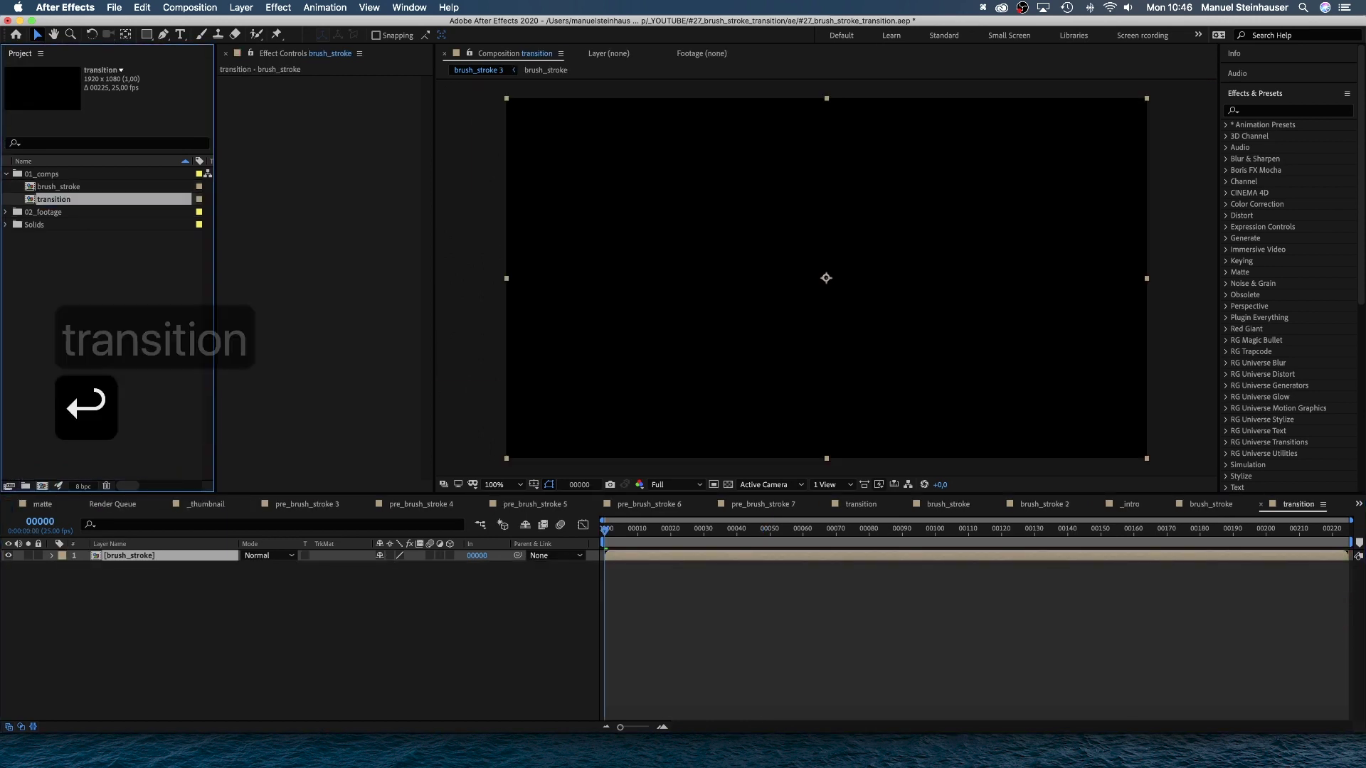
Add the stone-stack photo fitted to the comp at 52% scale, nudged up, then the pier photo on top
click(6, 213)
click(58, 302)
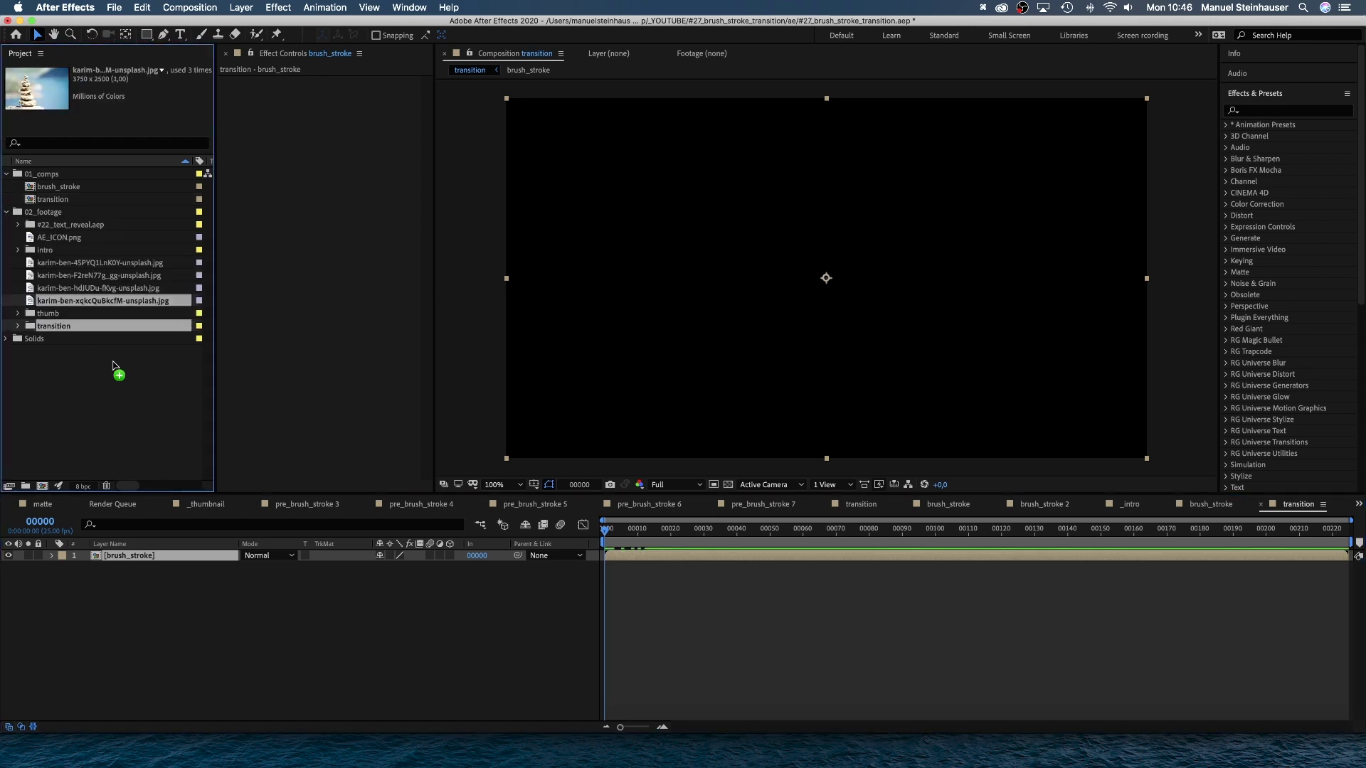
drag(150, 416, 168, 626)
key(s)
key(super+alt+f)
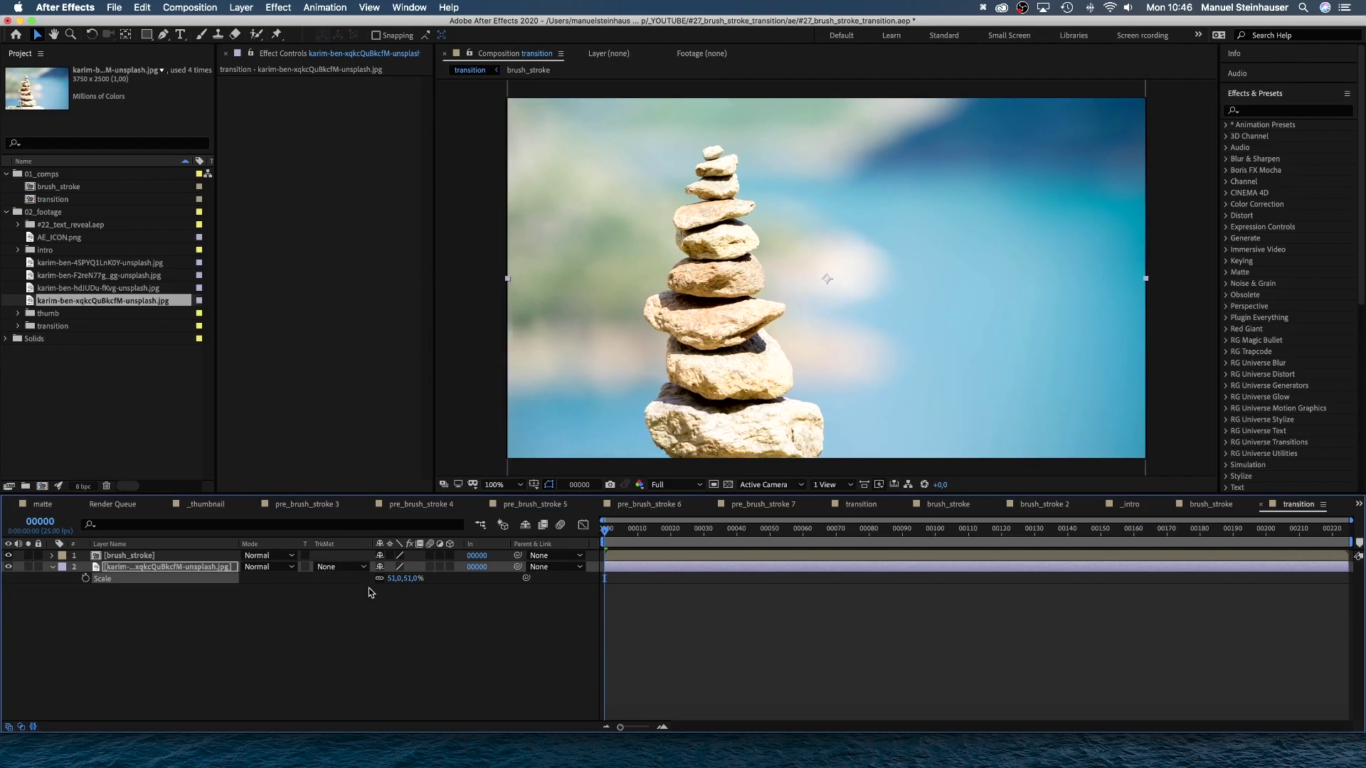
drag(390, 577, 395, 578)
drag(647, 357, 647, 324)
drag(605, 529, 643, 530)
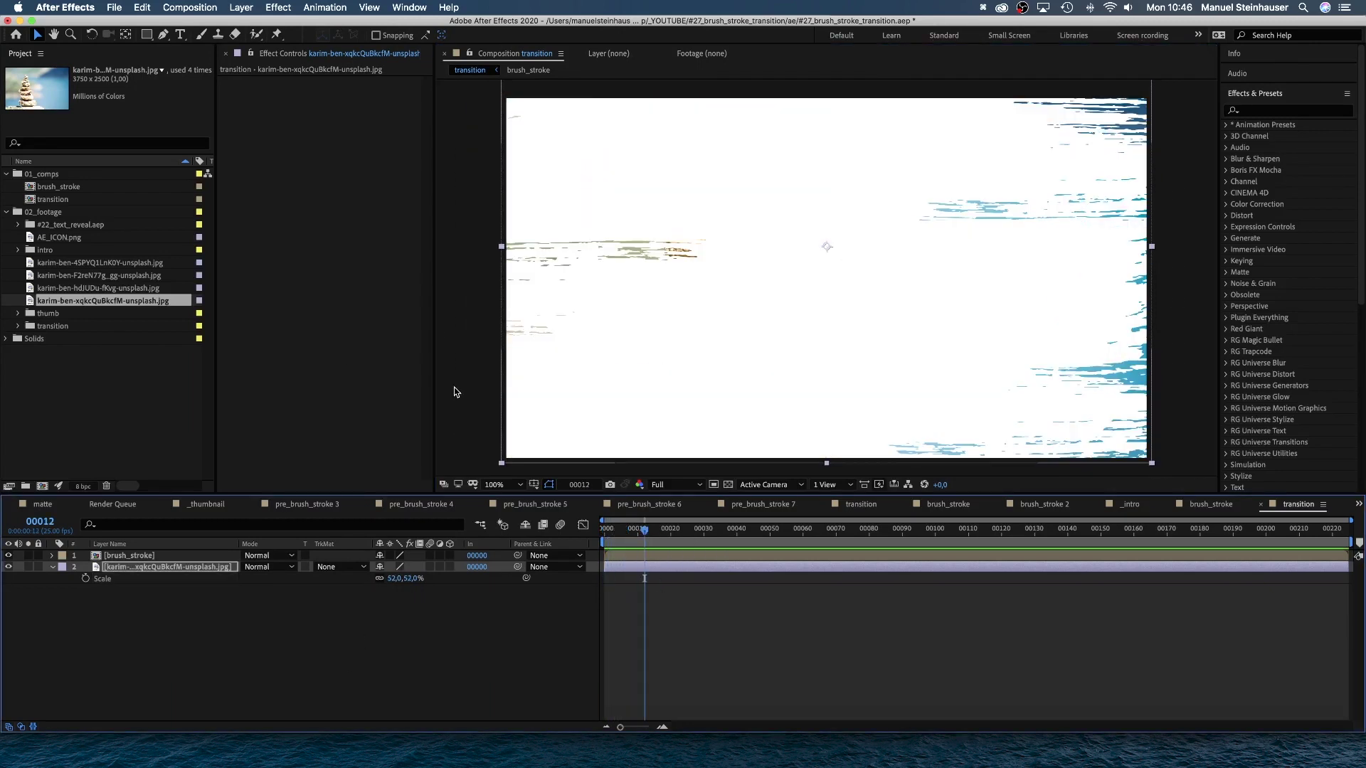
drag(44, 268, 667, 556)
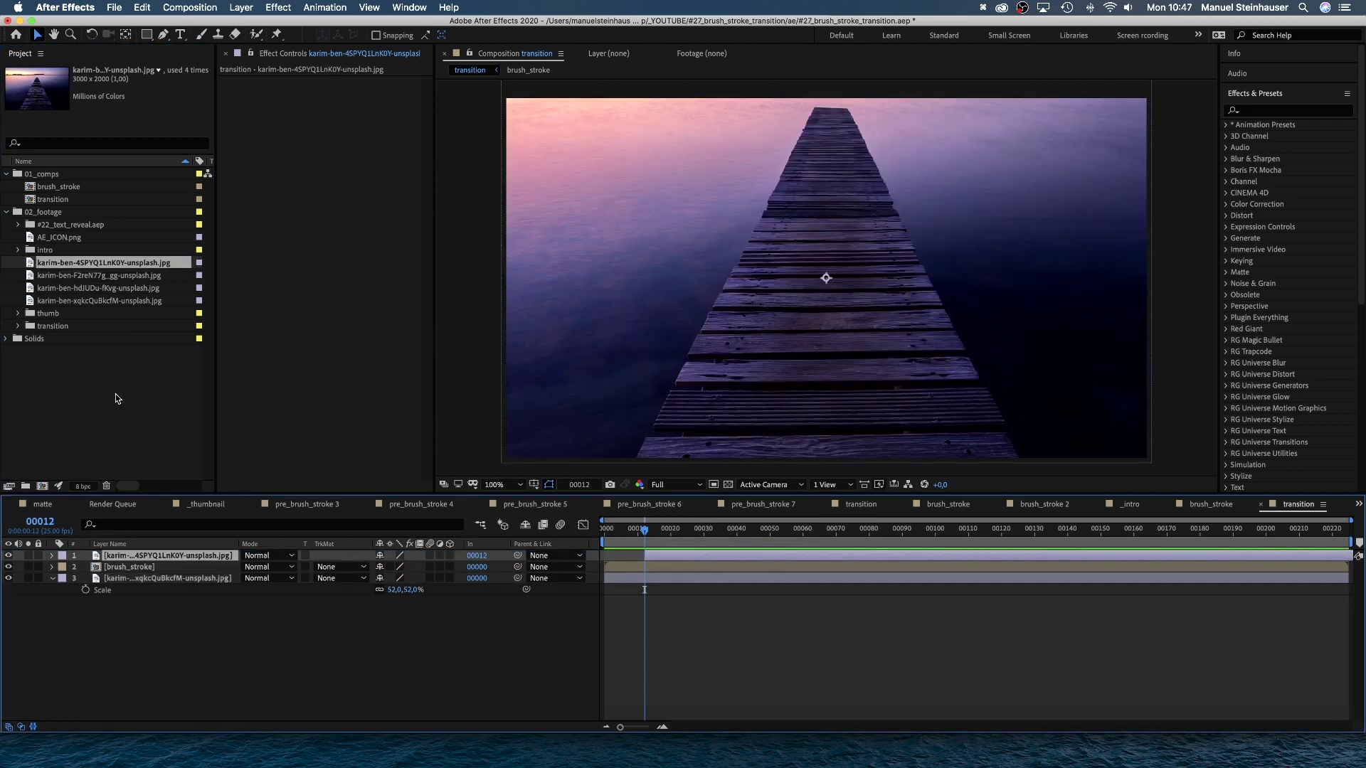
Duplicate the brush_stroke comp and add the copy, brush_stroke 3, above the pier layer
click(6, 212)
click(58, 187)
key(super+d)
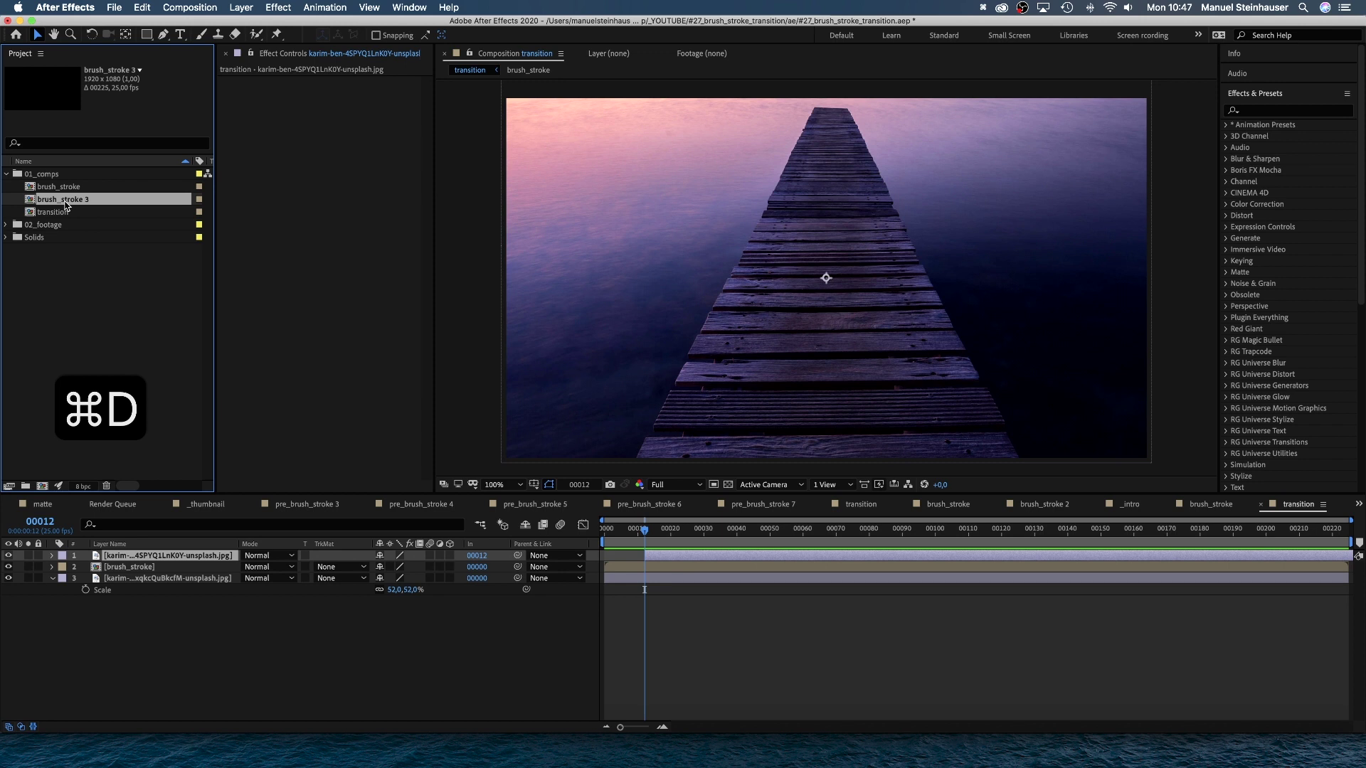
mouse_move(65, 202)
mouse_down()
mouse_move(670, 557)
mouse_move(655, 558)
mouse_up()
Set the pier photo's track matte to Luma Matte and preview the reveal up to frame 23
click(329, 569)
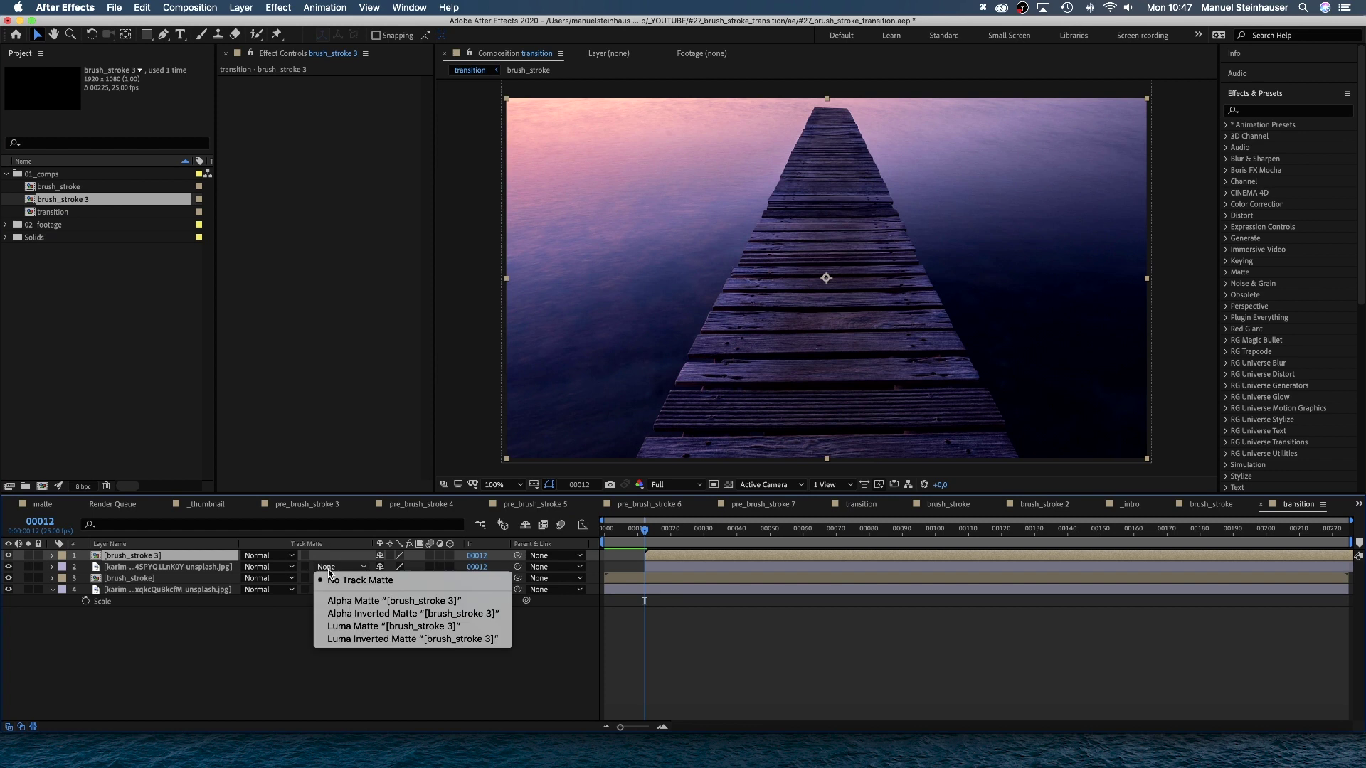
click(344, 627)
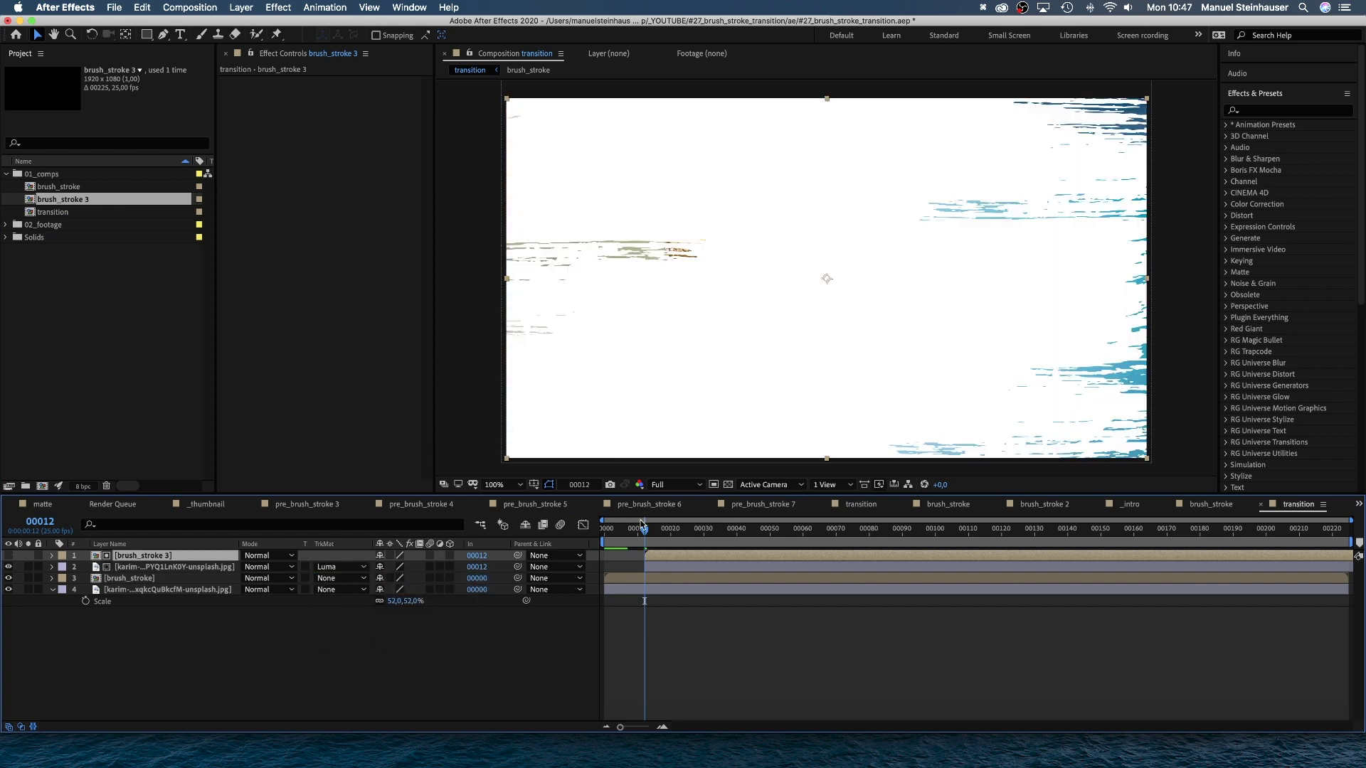
key(Home)
key(space)
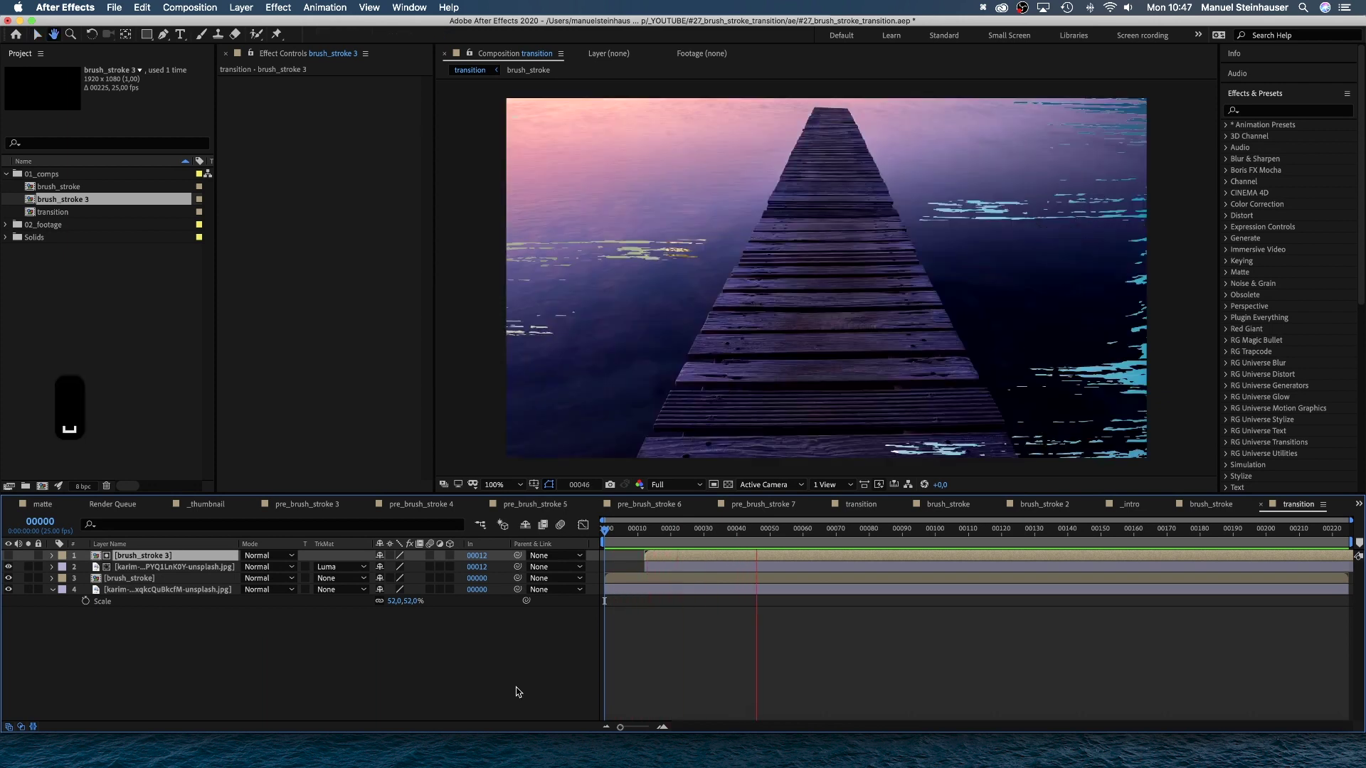
drag(640, 530, 680, 530)
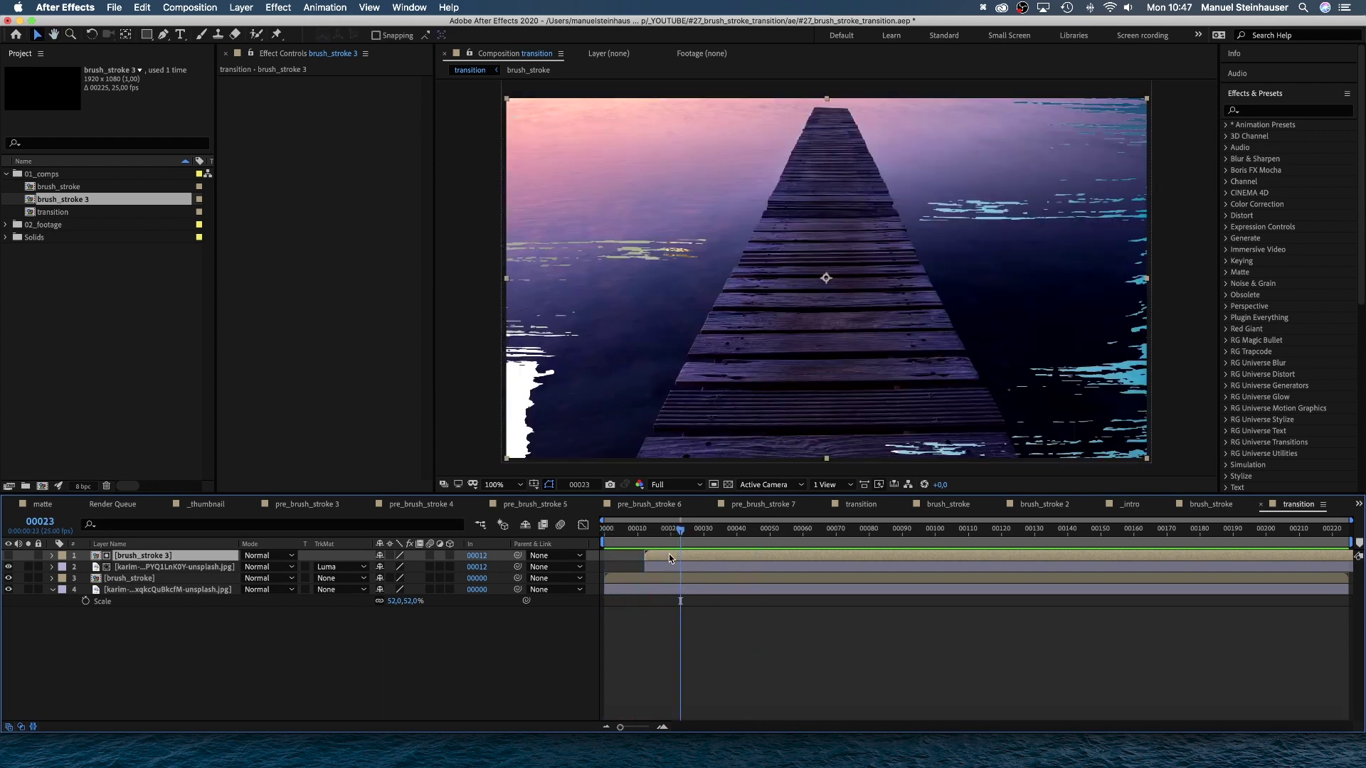
Open brush_stroke 3 at frame 6 and turn on rulers around the viewer
double_click(670, 559)
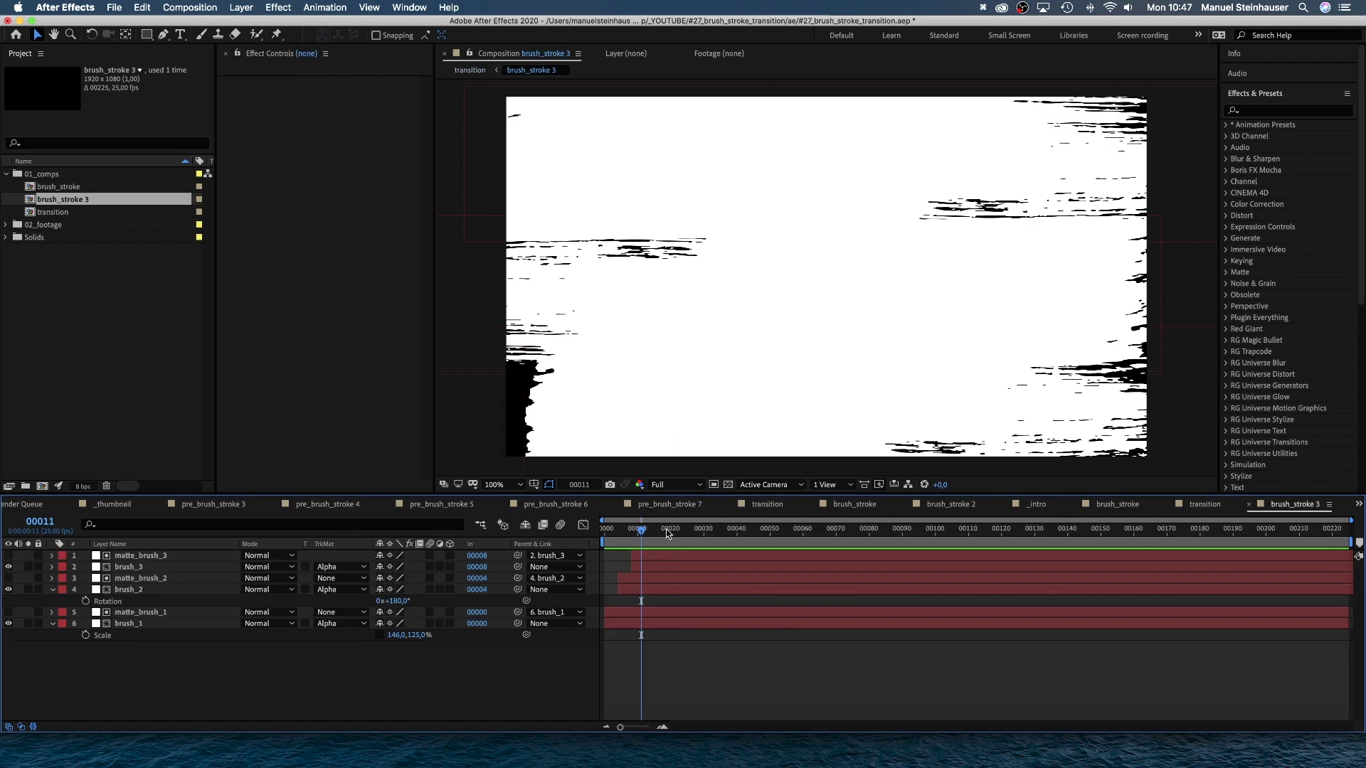
drag(663, 531, 626, 547)
click(534, 485)
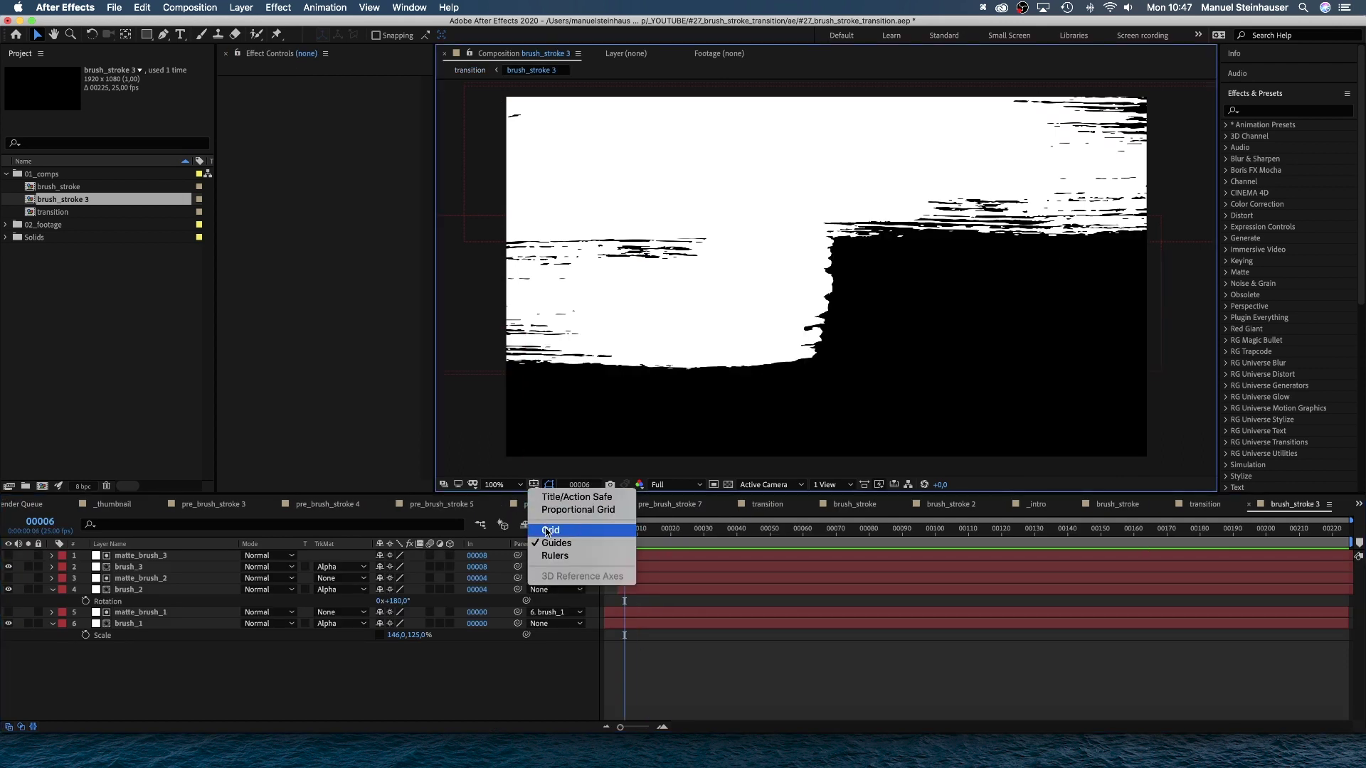
click(552, 557)
Drag two horizontal guides from the top ruler to the stroke edges, scrubbing later frames to check
drag(788, 86, 807, 234)
drag(623, 534, 631, 532)
drag(780, 85, 779, 368)
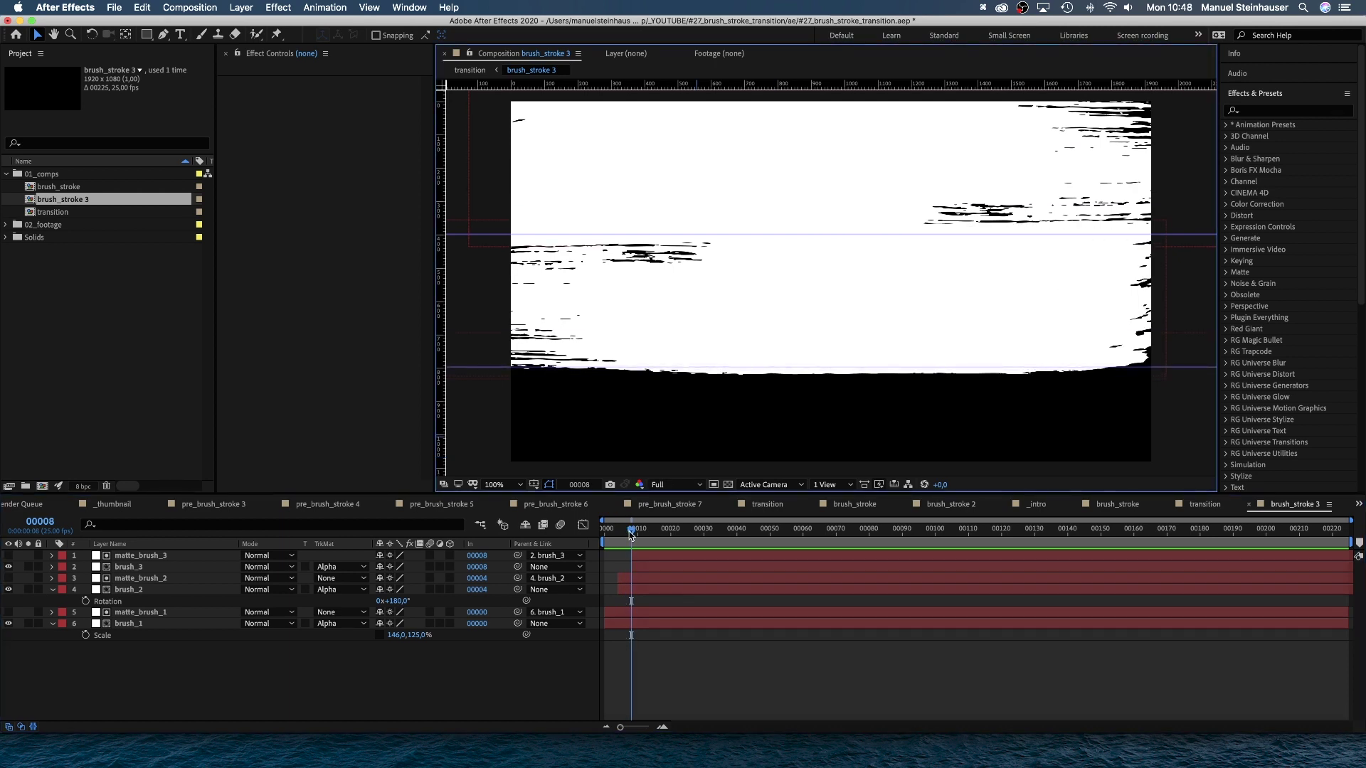
drag(631, 534, 668, 532)
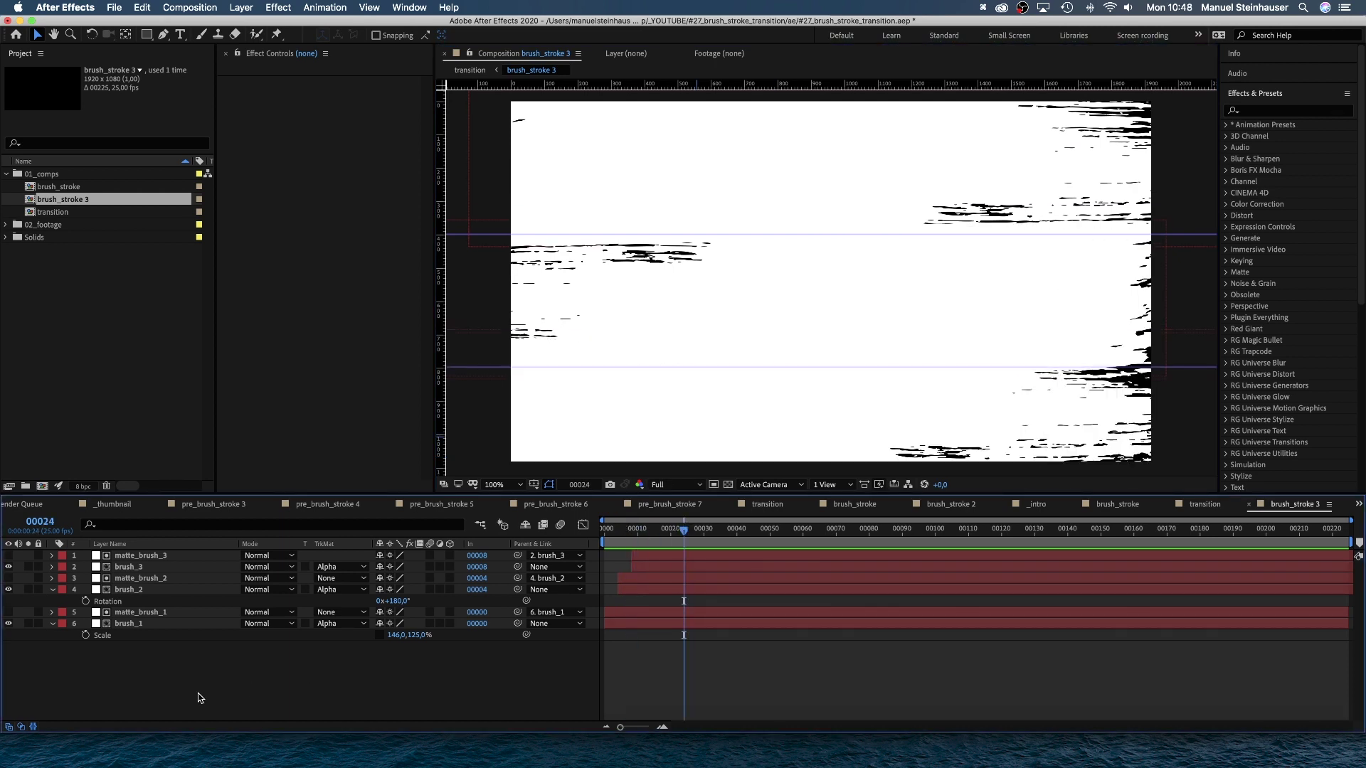
Create a white 1920x1080 solid and draw three rectangle masks for the top, middle and bottom bands
key(super+y)
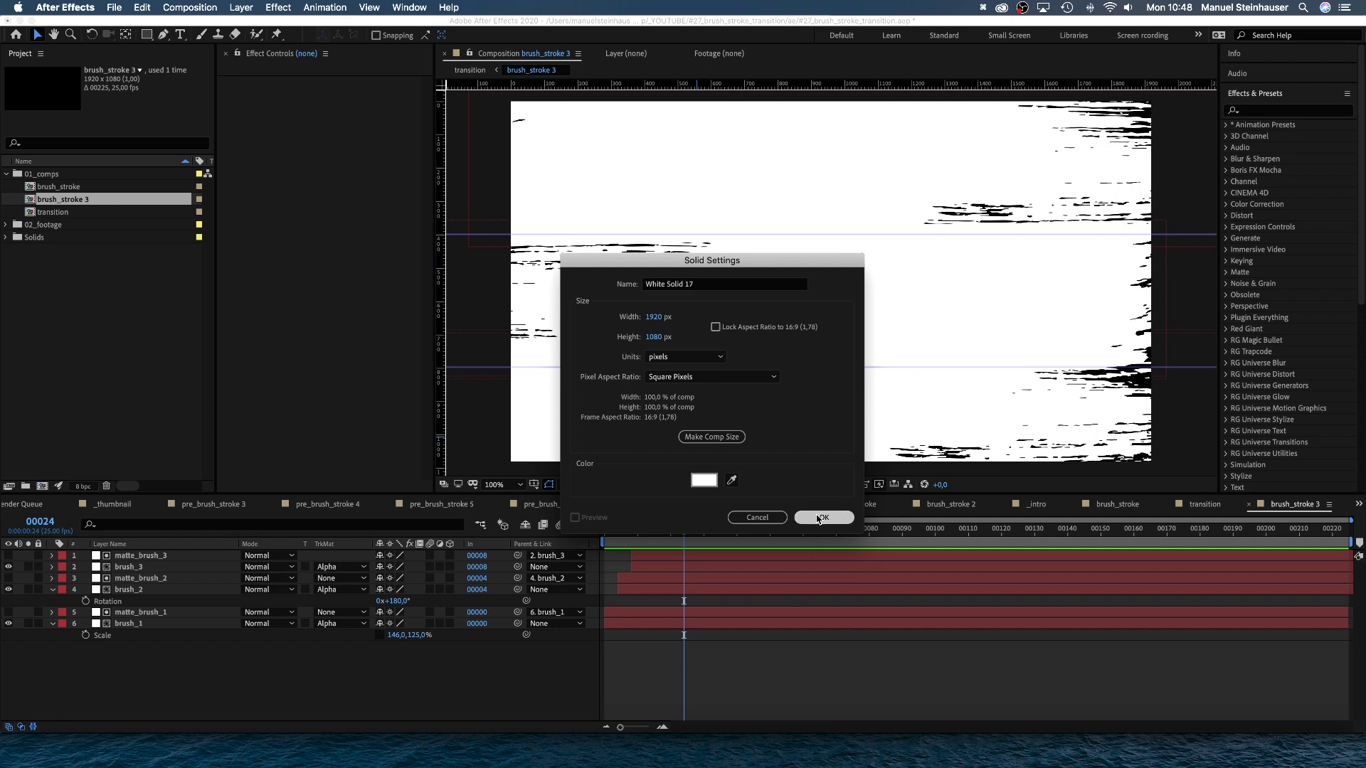
click(813, 518)
click(146, 36)
drag(493, 98, 1185, 234)
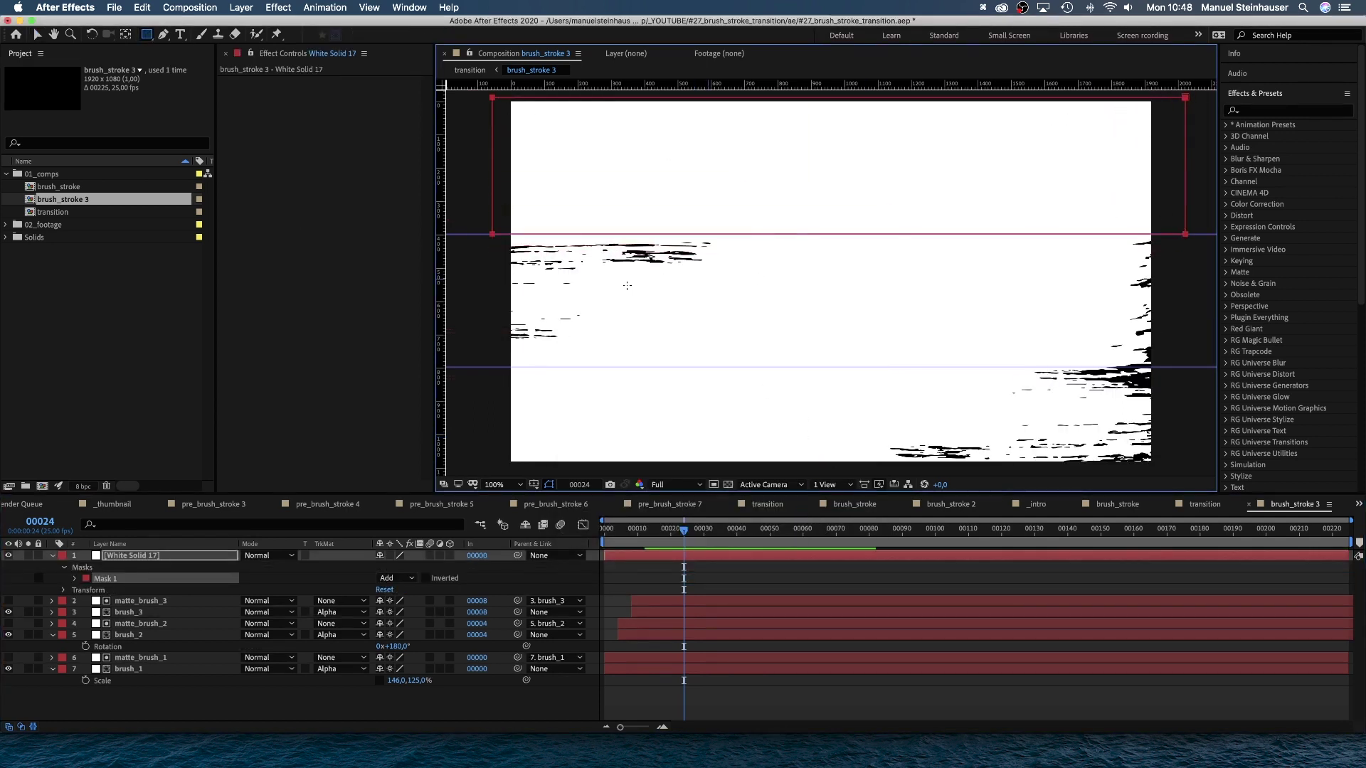
drag(478, 234, 1172, 367)
drag(492, 367, 1176, 468)
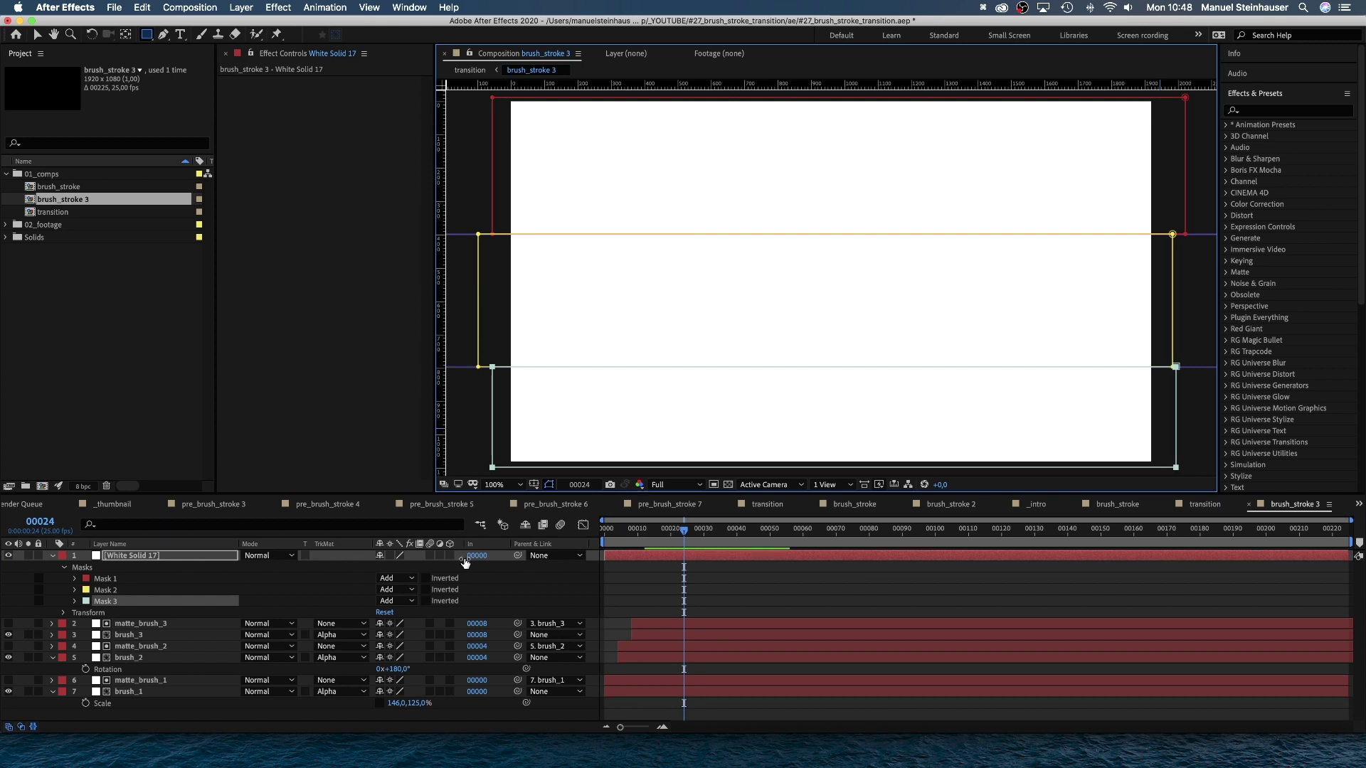
At the first frame, collapse all three rectangle masks to thin edges so the bands start hidden
key(v)
key(Home)
key(m)
key(m)
drag(492, 178, 1170, 191)
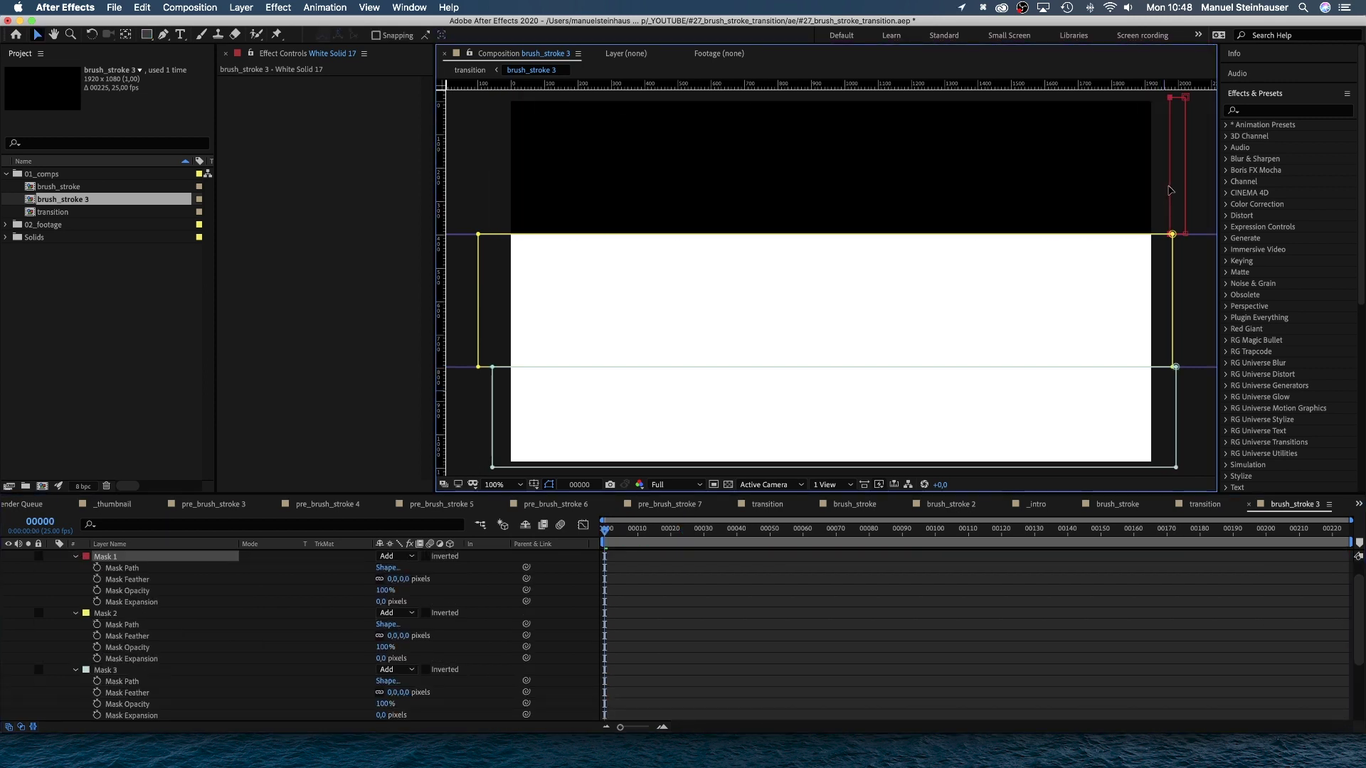
drag(1172, 289, 496, 300)
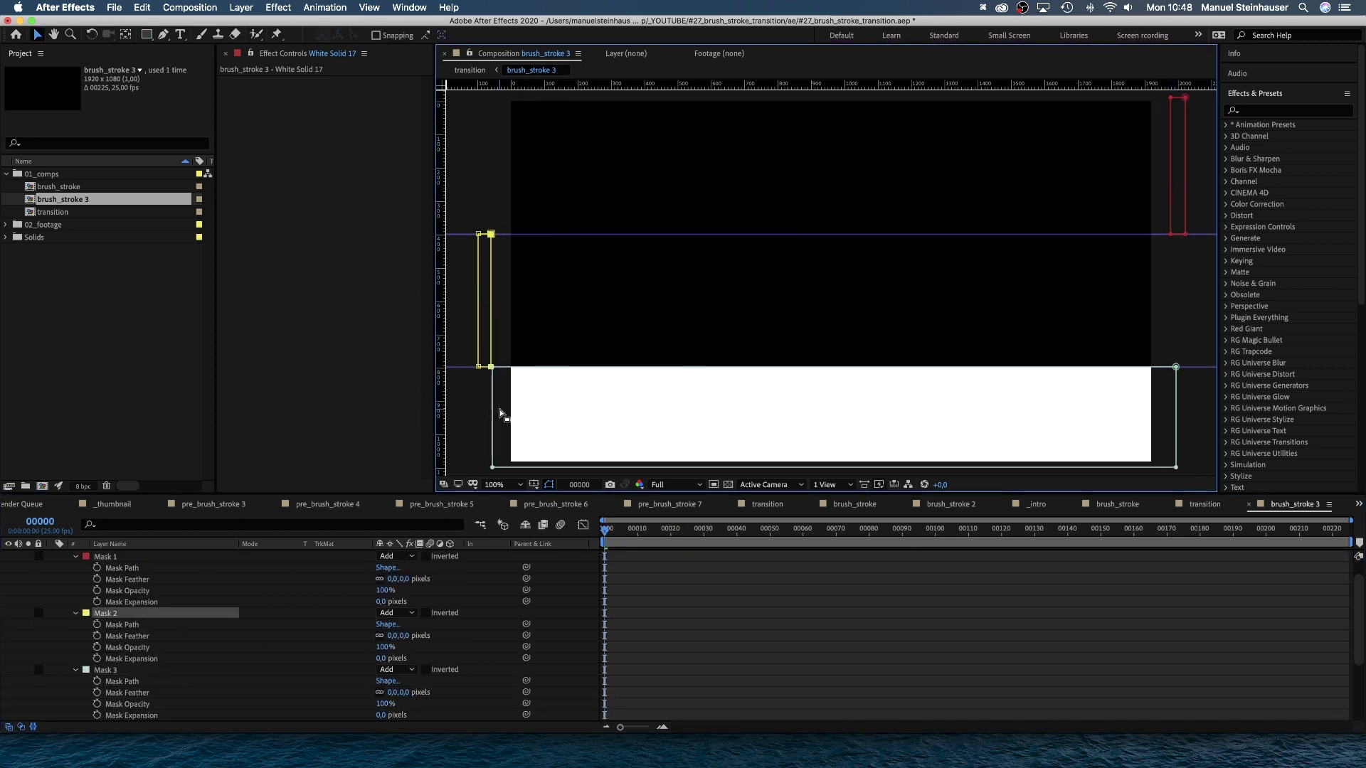
drag(498, 412, 1170, 431)
Keyframe Mask 1's path at frame 2 and widen it across the top band by frame 6
drag(606, 530, 613, 533)
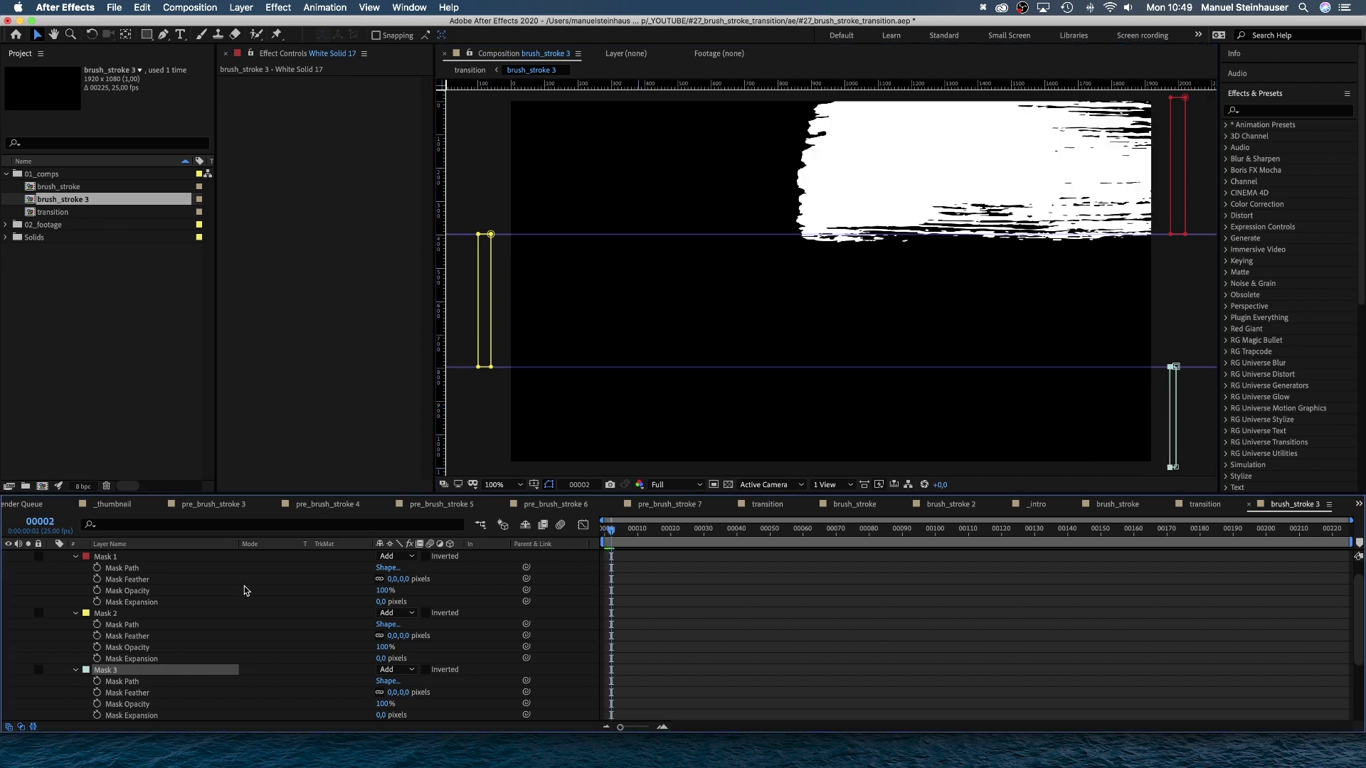
click(97, 569)
drag(613, 533, 625, 533)
click(1177, 125)
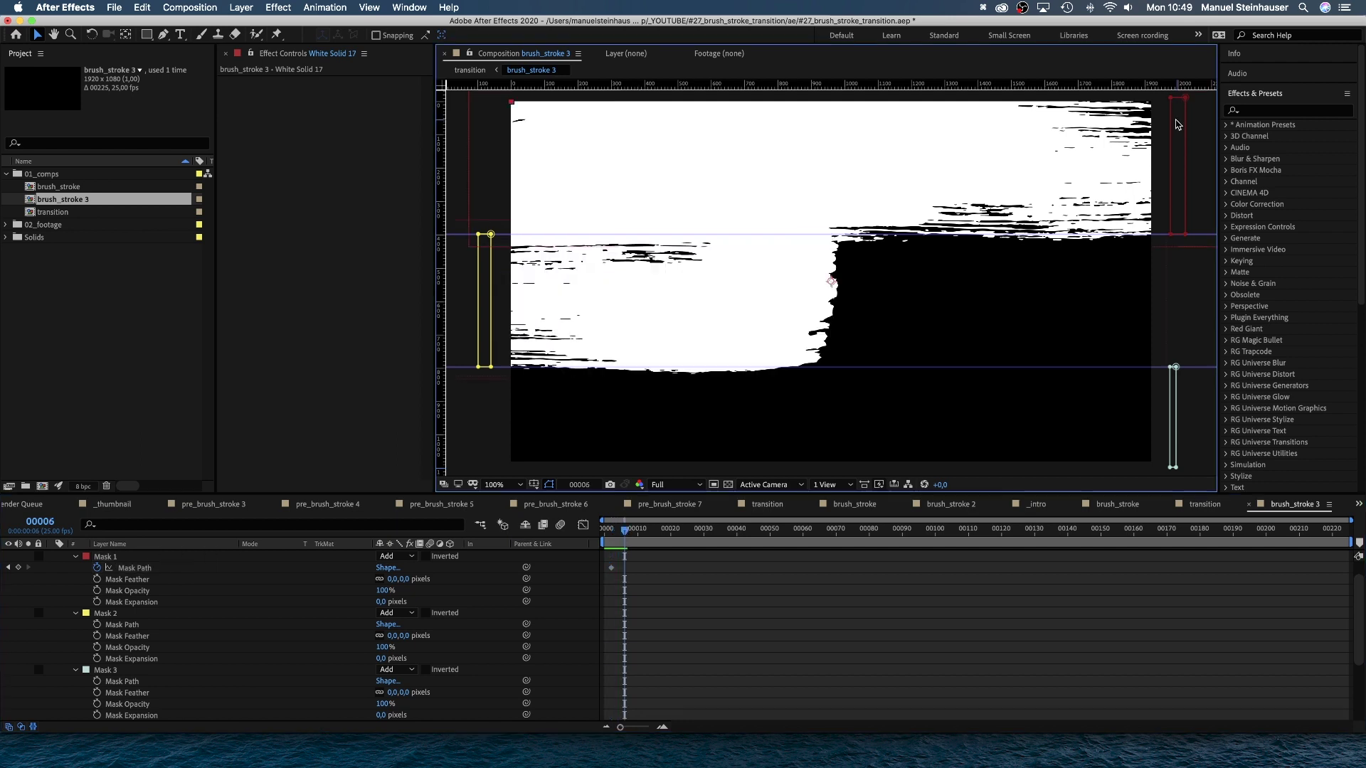
drag(1173, 127, 514, 160)
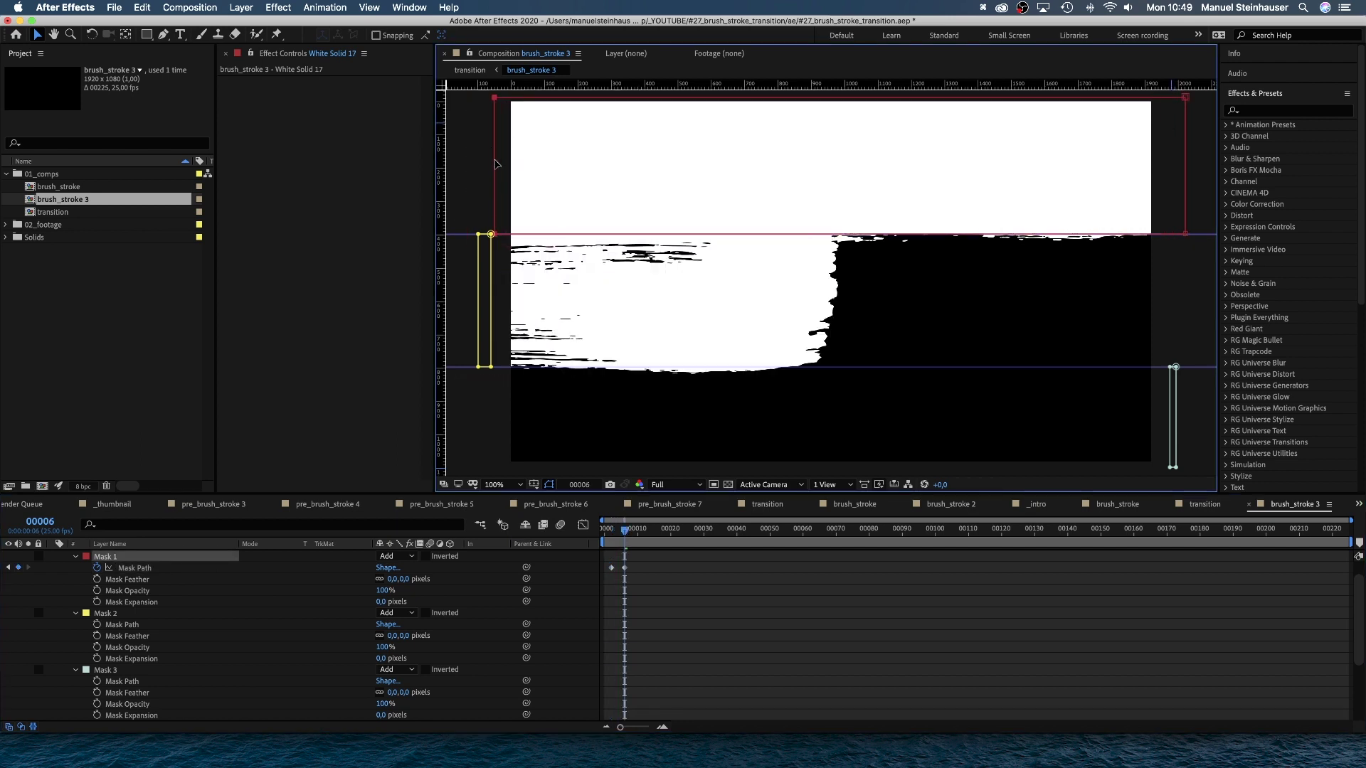
Widen Mask 2 across the middle band at frame 10, and Mask 3 across the bottom band by frame 13
drag(629, 537, 638, 535)
click(491, 299)
drag(491, 299, 1170, 281)
click(97, 681)
key(Page_Down)
key(Page_Down)
key(Page_Down)
drag(1163, 408, 496, 432)
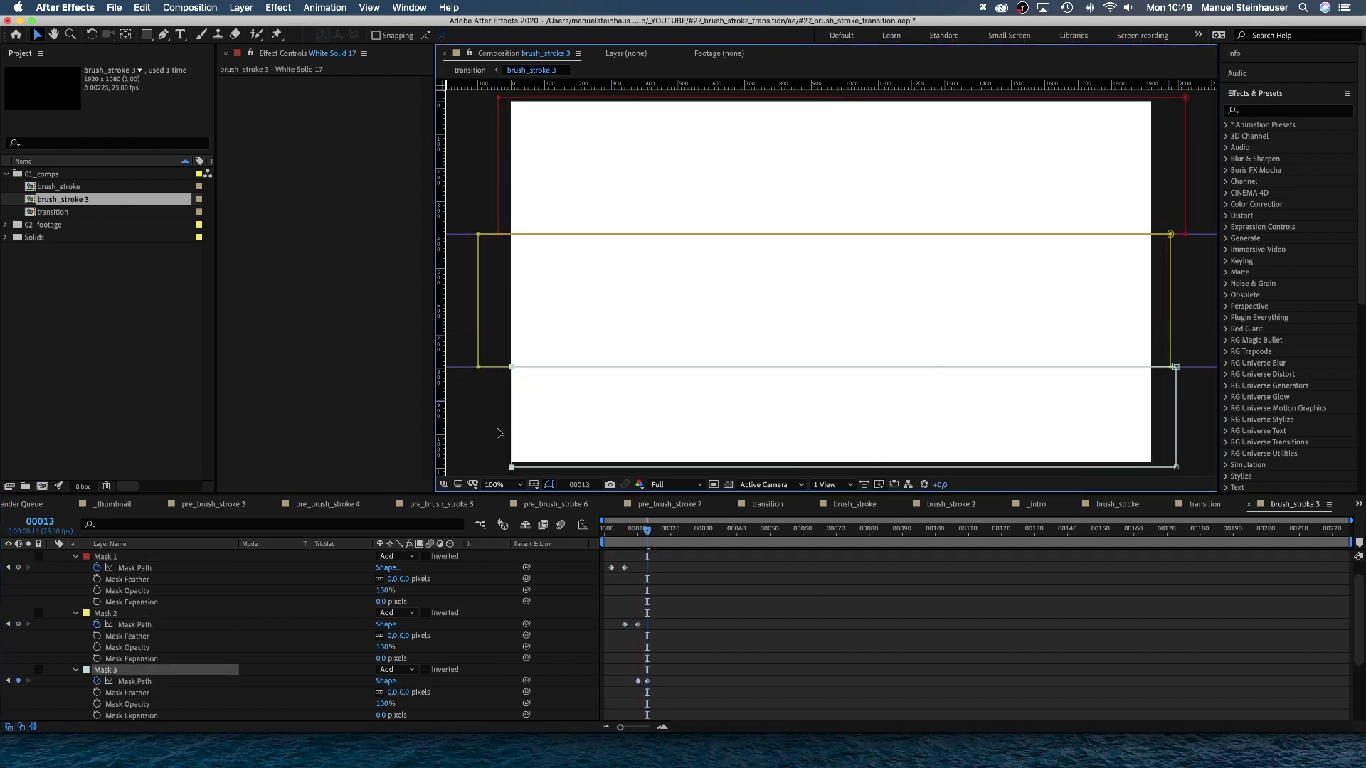
Open the transition comp and apply Turbulent Noise to the brush_stroke layer
double_click(54, 212)
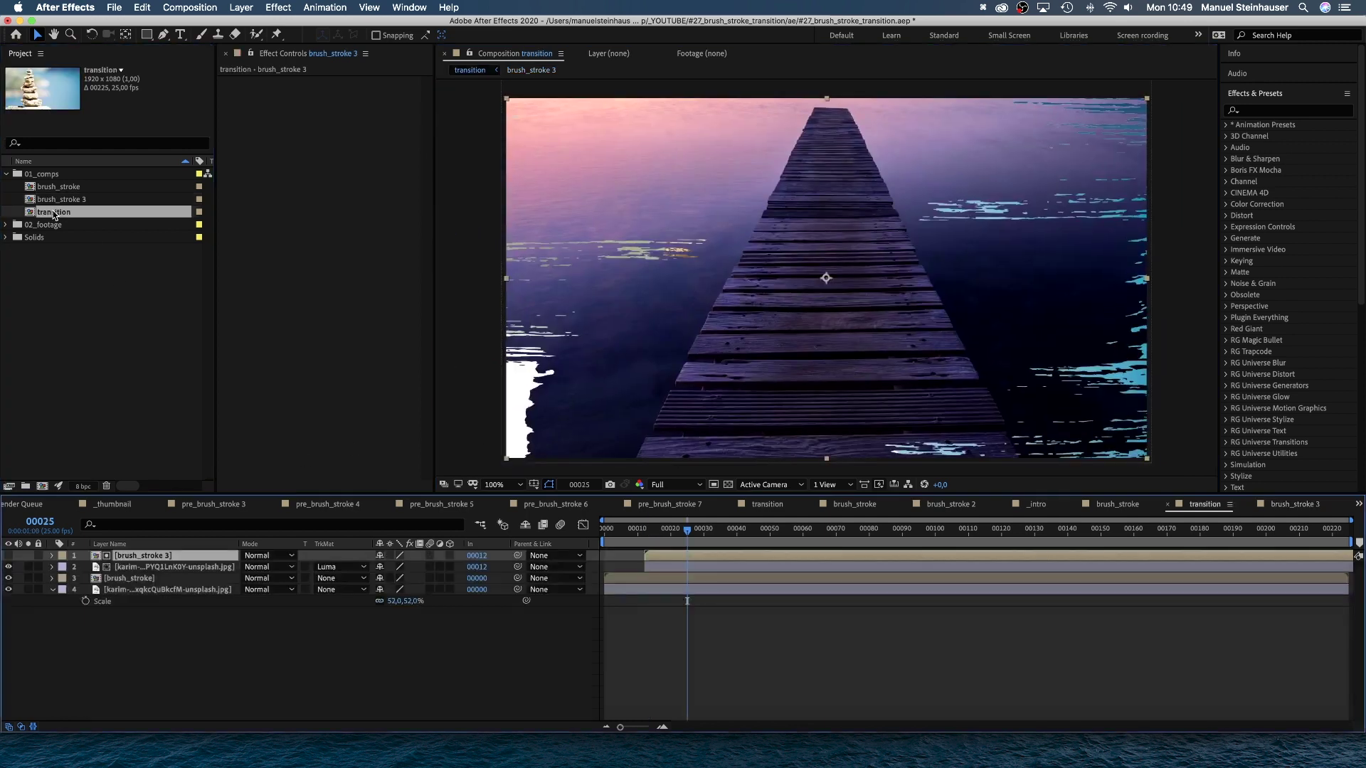
key(space)
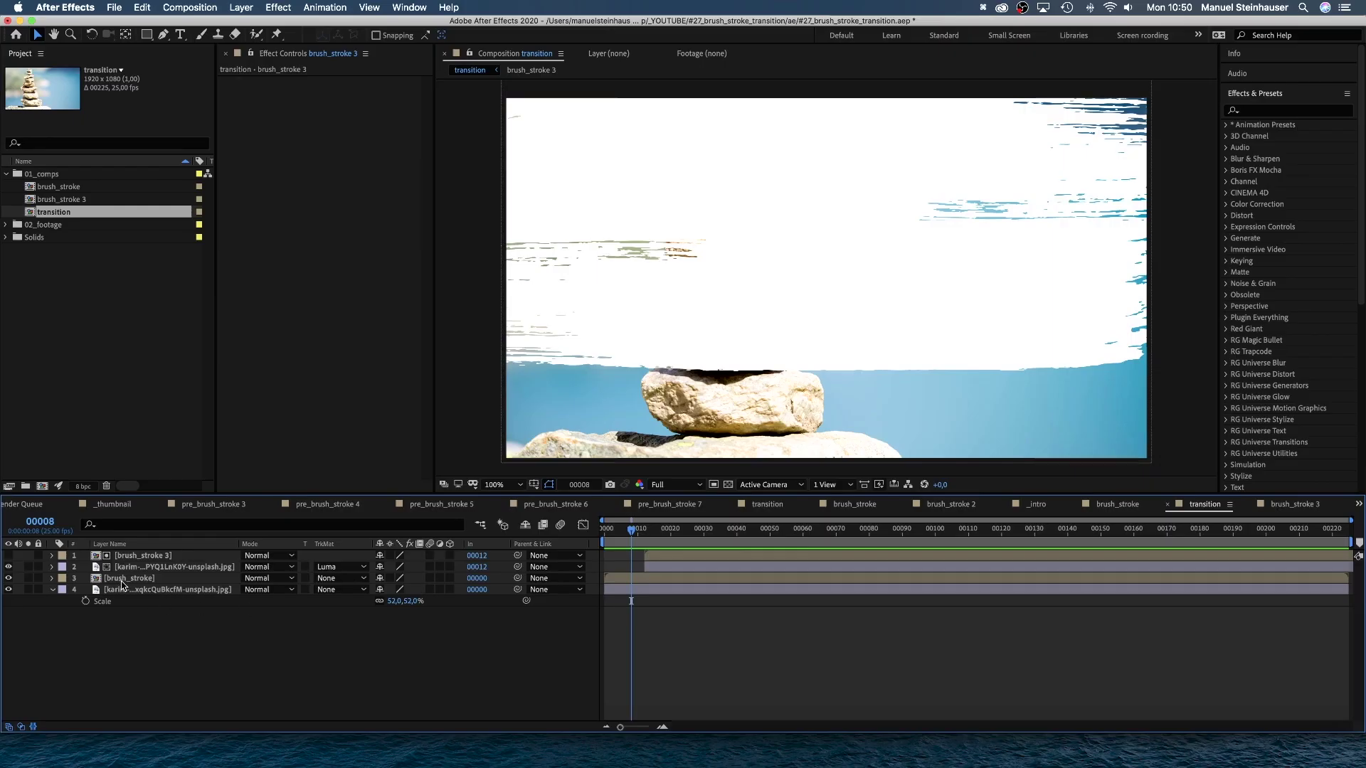
click(122, 578)
click(1277, 110)
text(turbu)
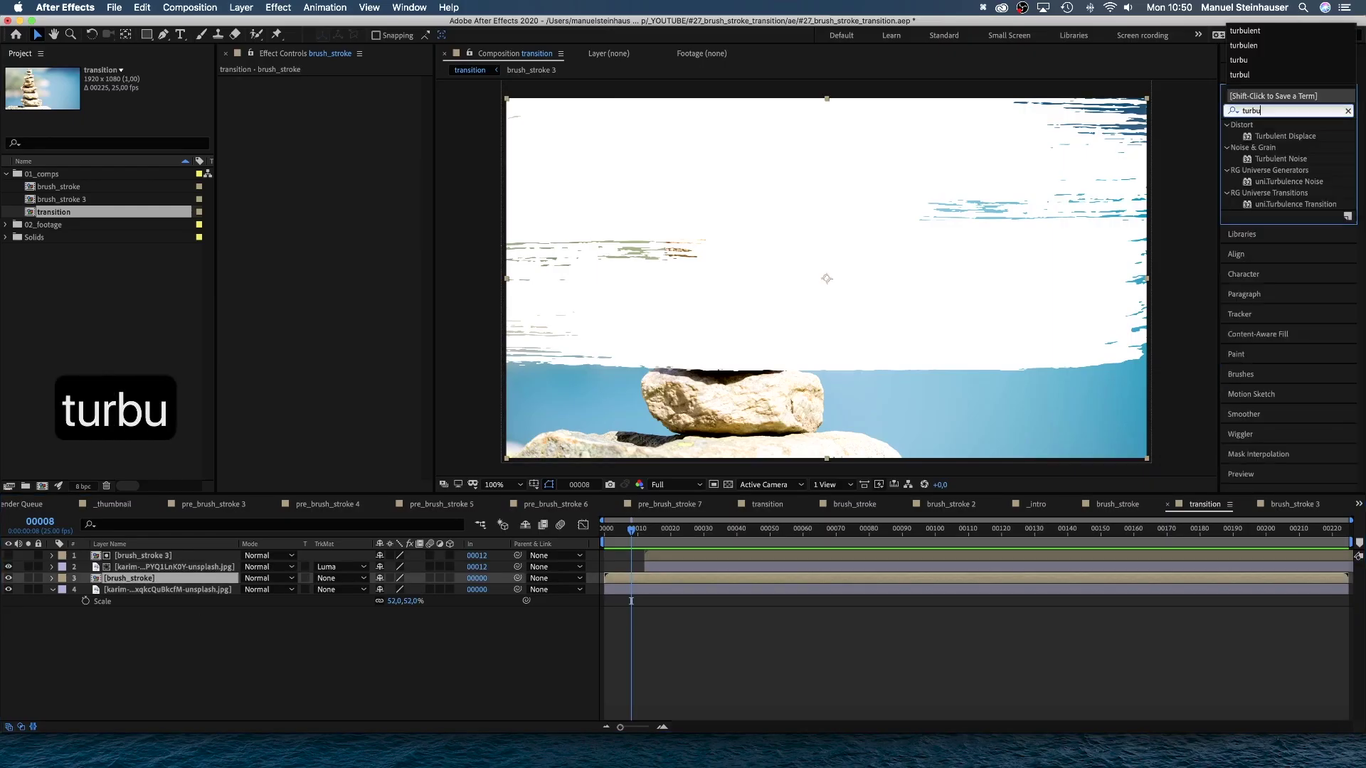
text(l)
mouse_move(1280, 158)
mouse_down()
mouse_move(1156, 189)
mouse_move(280, 111)
mouse_up()
Set Turbulent Noise to Swirly fractal type, Spline noise, inverted, with Contrast 30
click(381, 93)
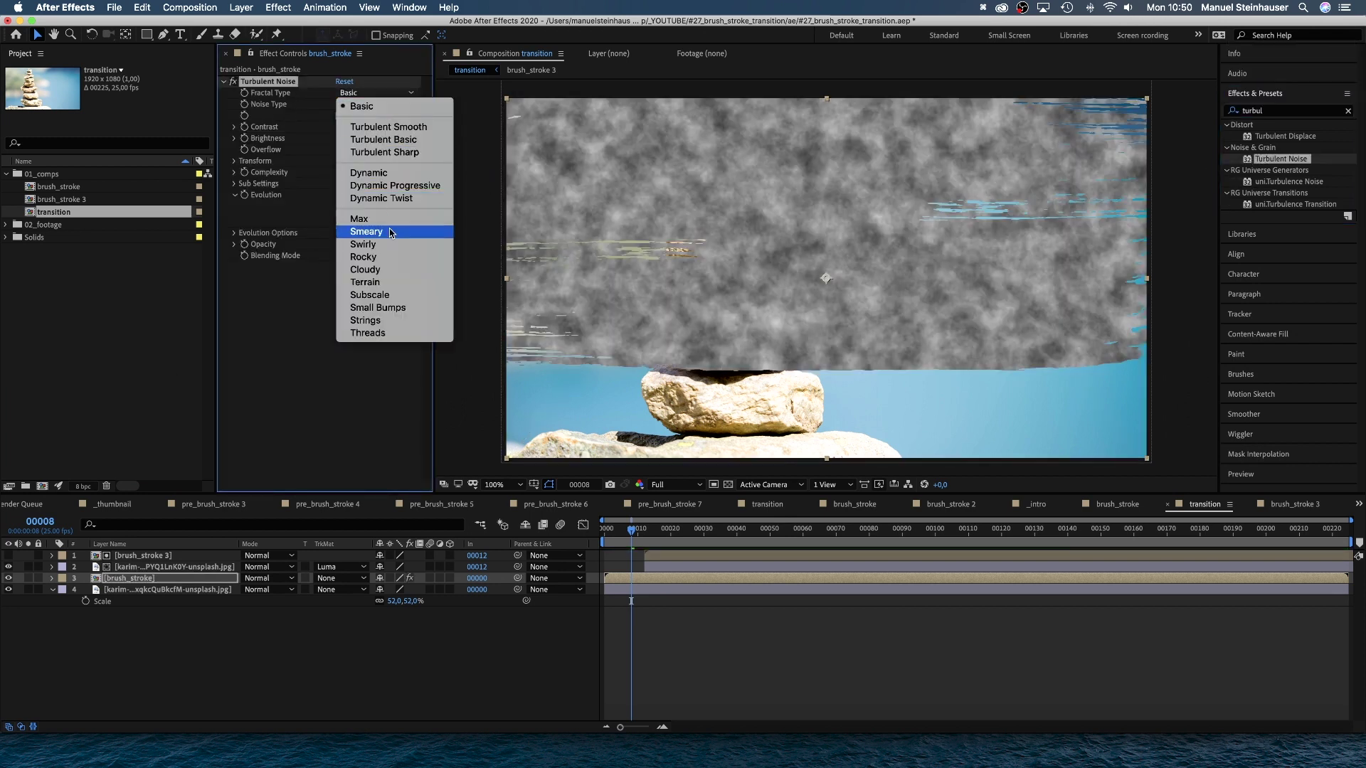
click(392, 246)
click(375, 104)
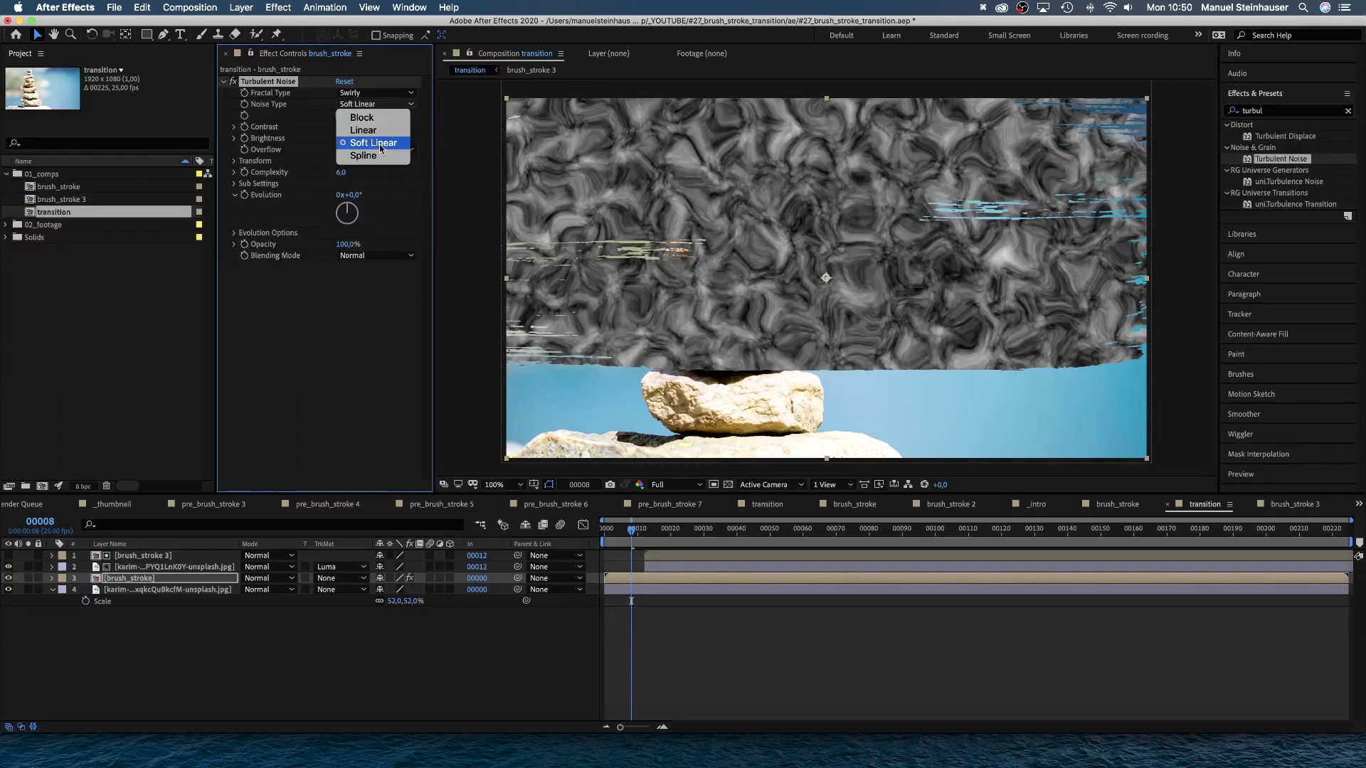
click(380, 153)
click(340, 116)
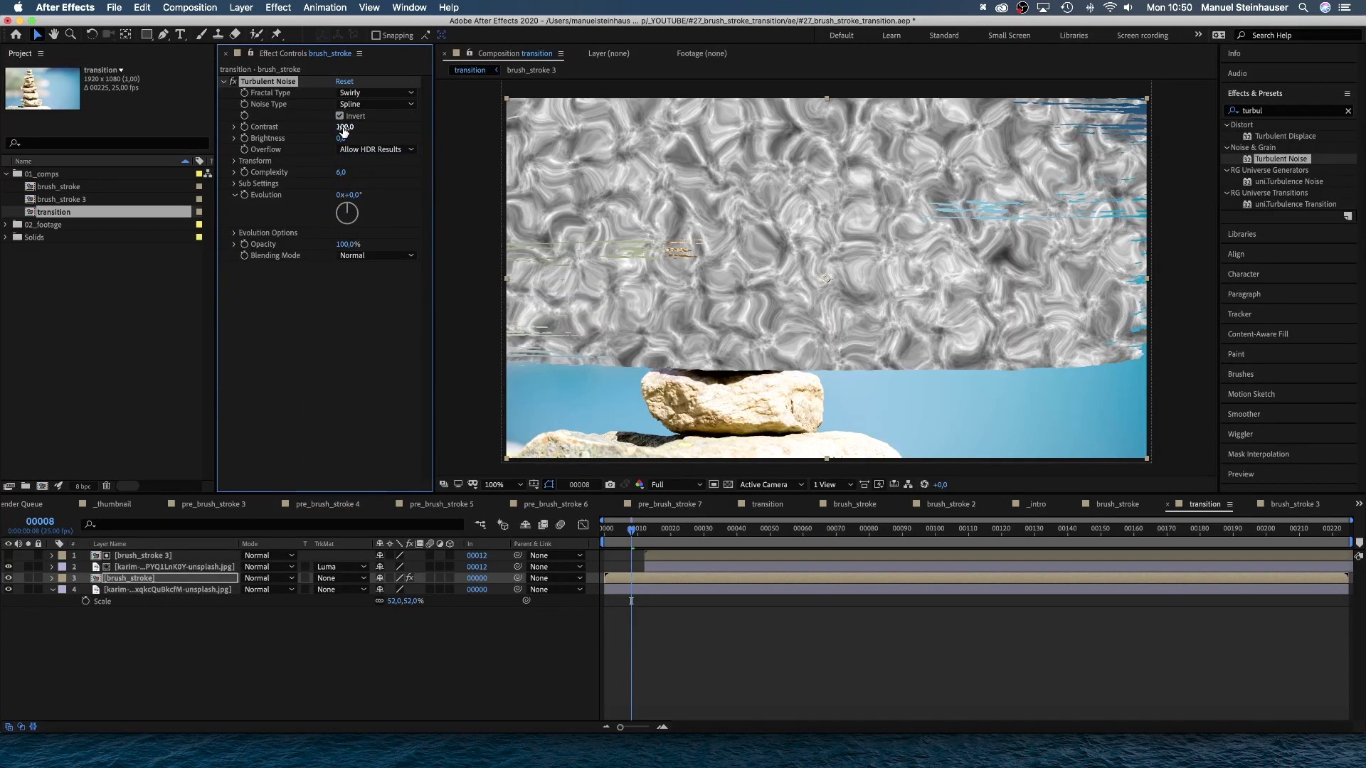
text(30)
key(Return)
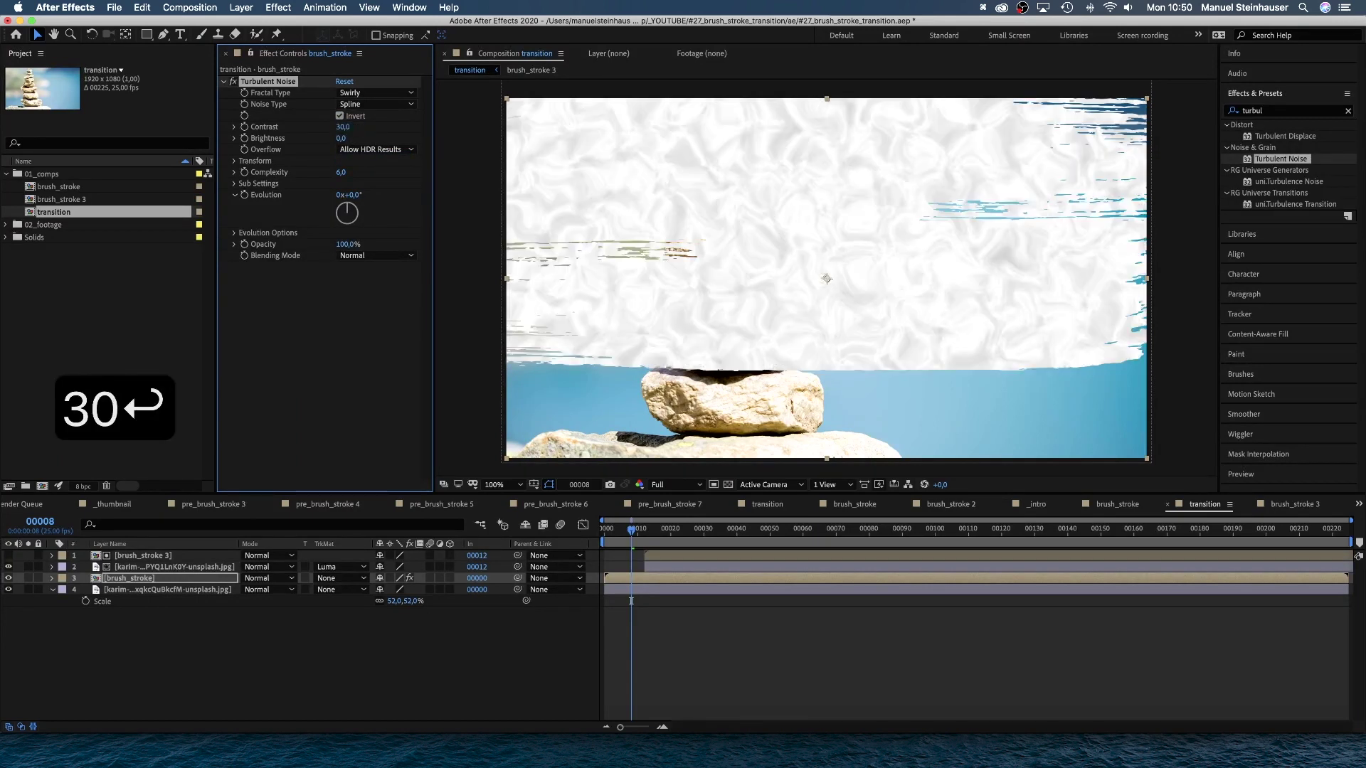
Untick Uniform Scaling and set Scale Width 600 and Scale Height 8 for thin streaks
click(235, 162)
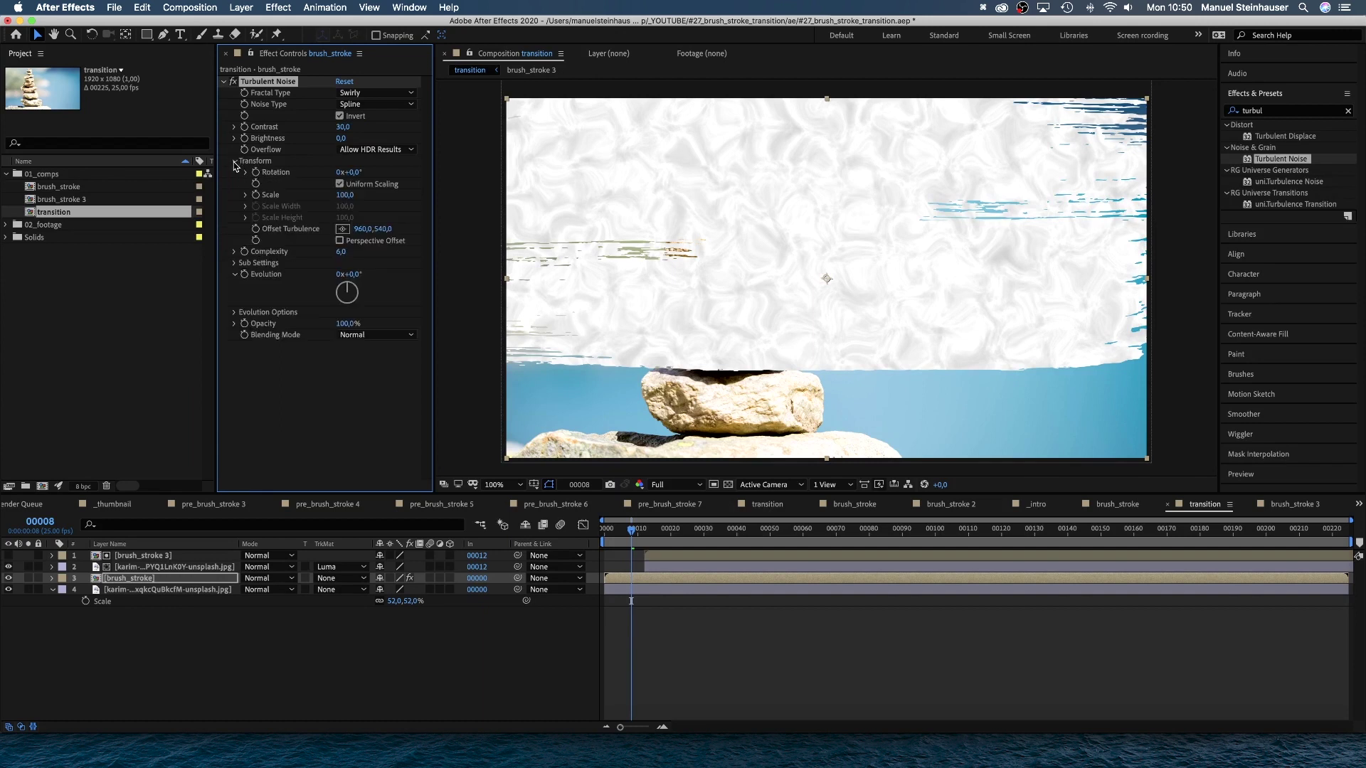
click(247, 197)
click(339, 185)
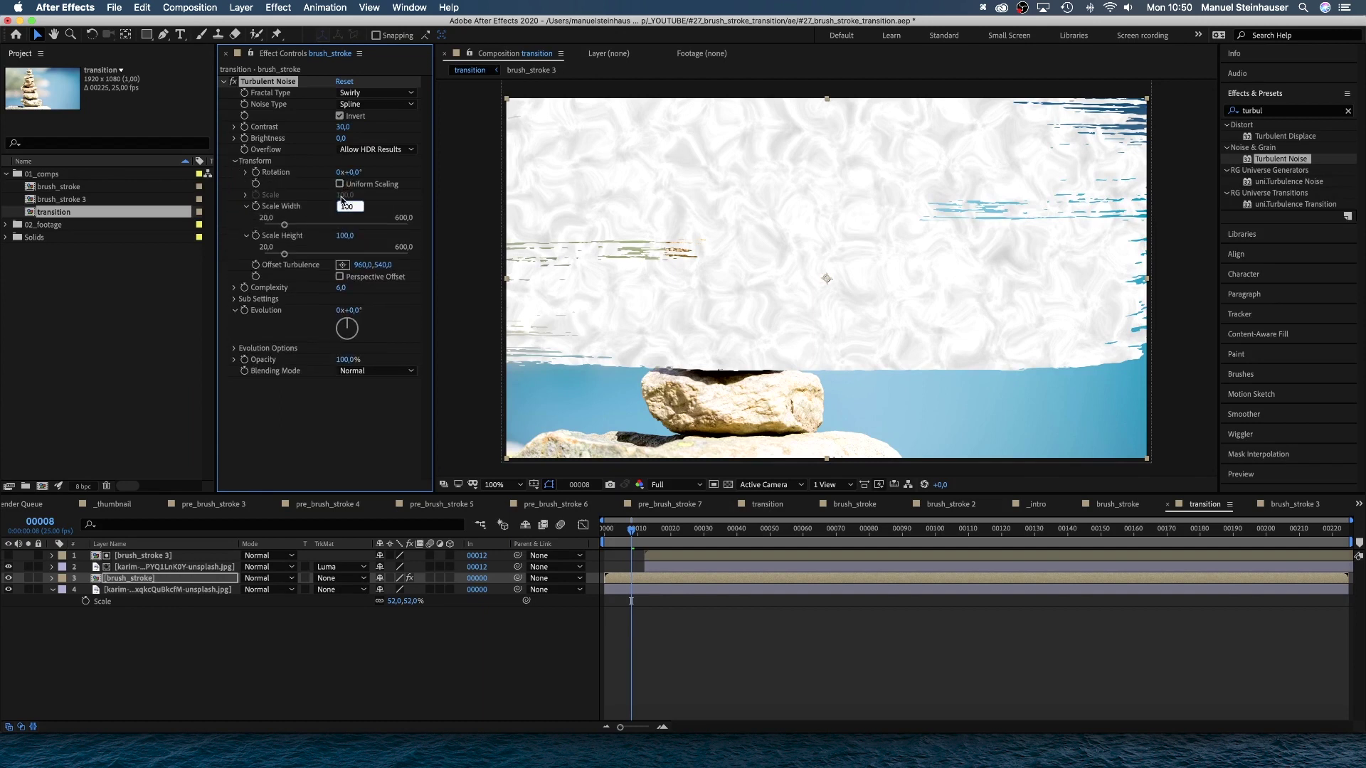
text(600)
key(Return)
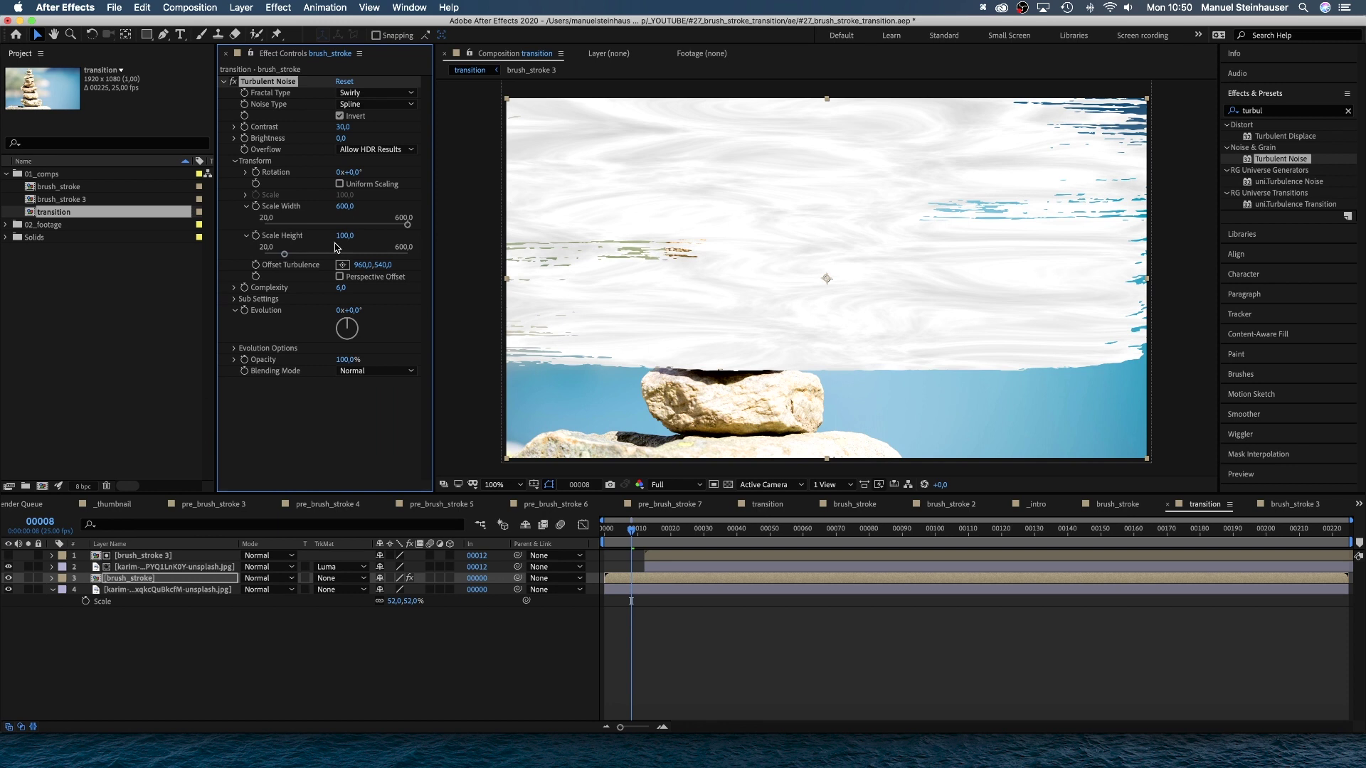
text(8)
key(Return)
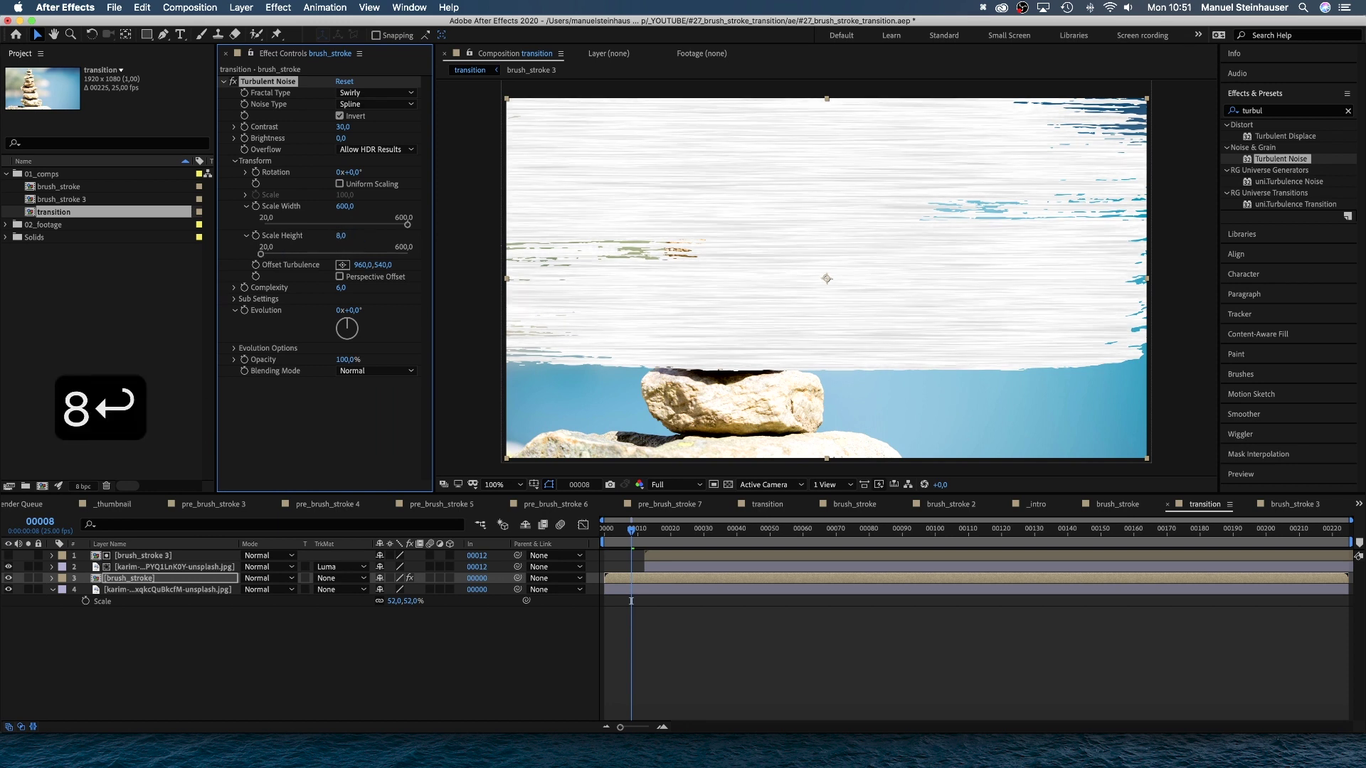
mouse_move(631, 534)
mouse_down()
mouse_move(605, 538)
mouse_move(634, 535)
mouse_up()
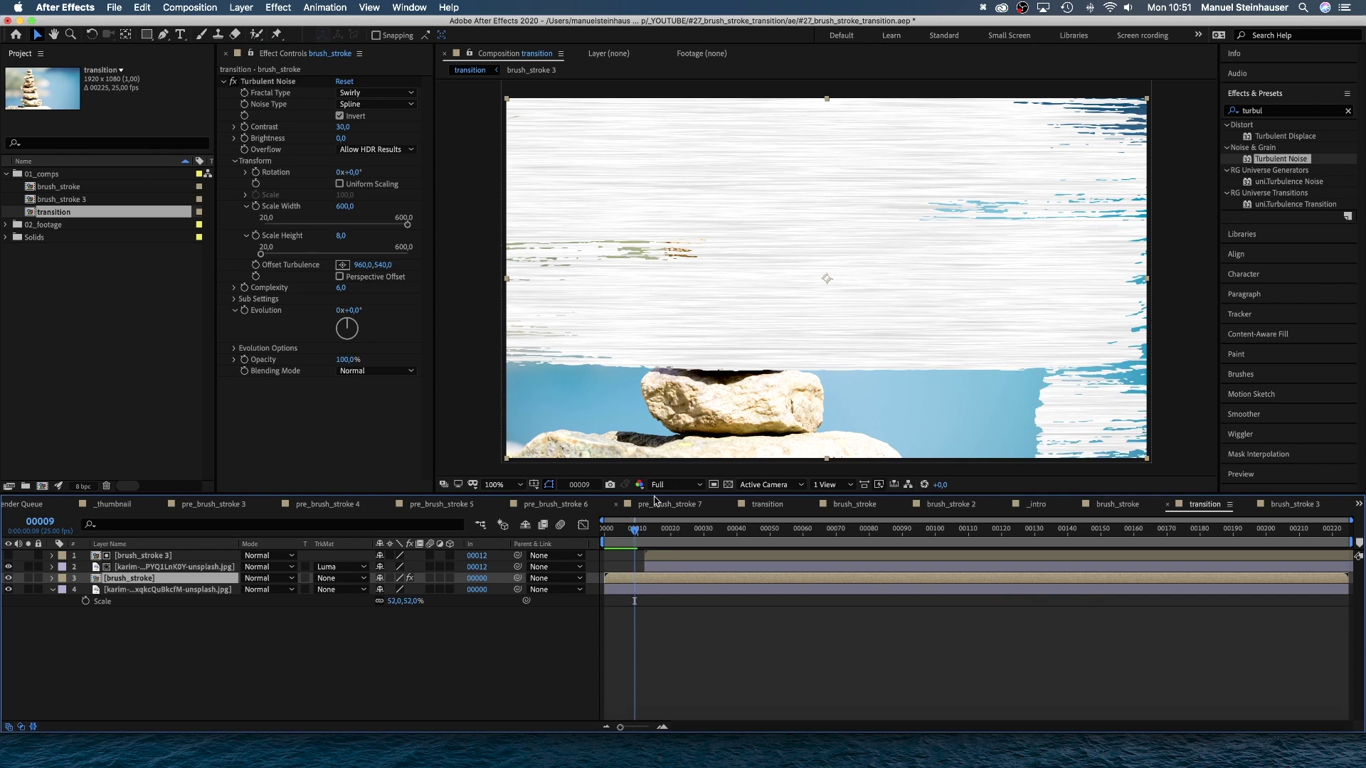
Apply Tritone to brush_stroke and set its midtones to light blue C2D3FF
click(1272, 113)
text(t)
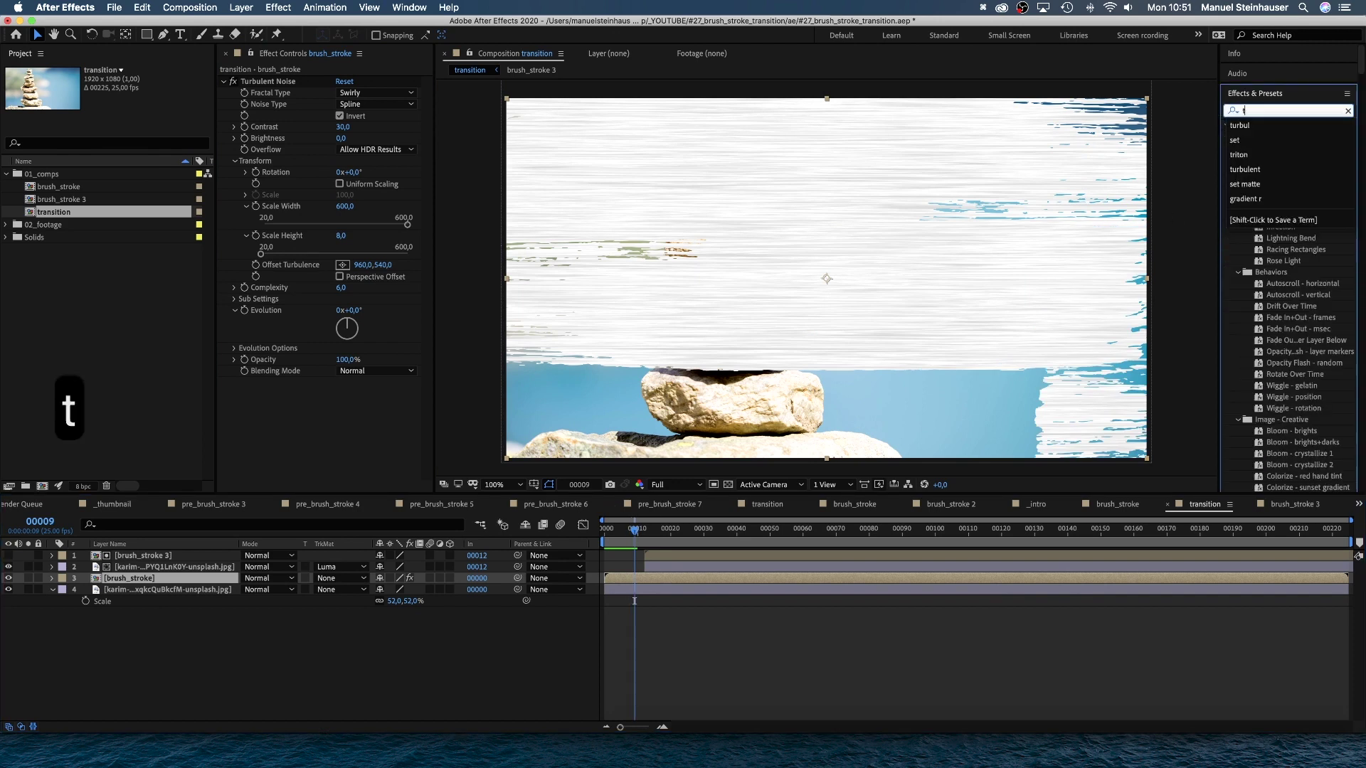
text(rit)
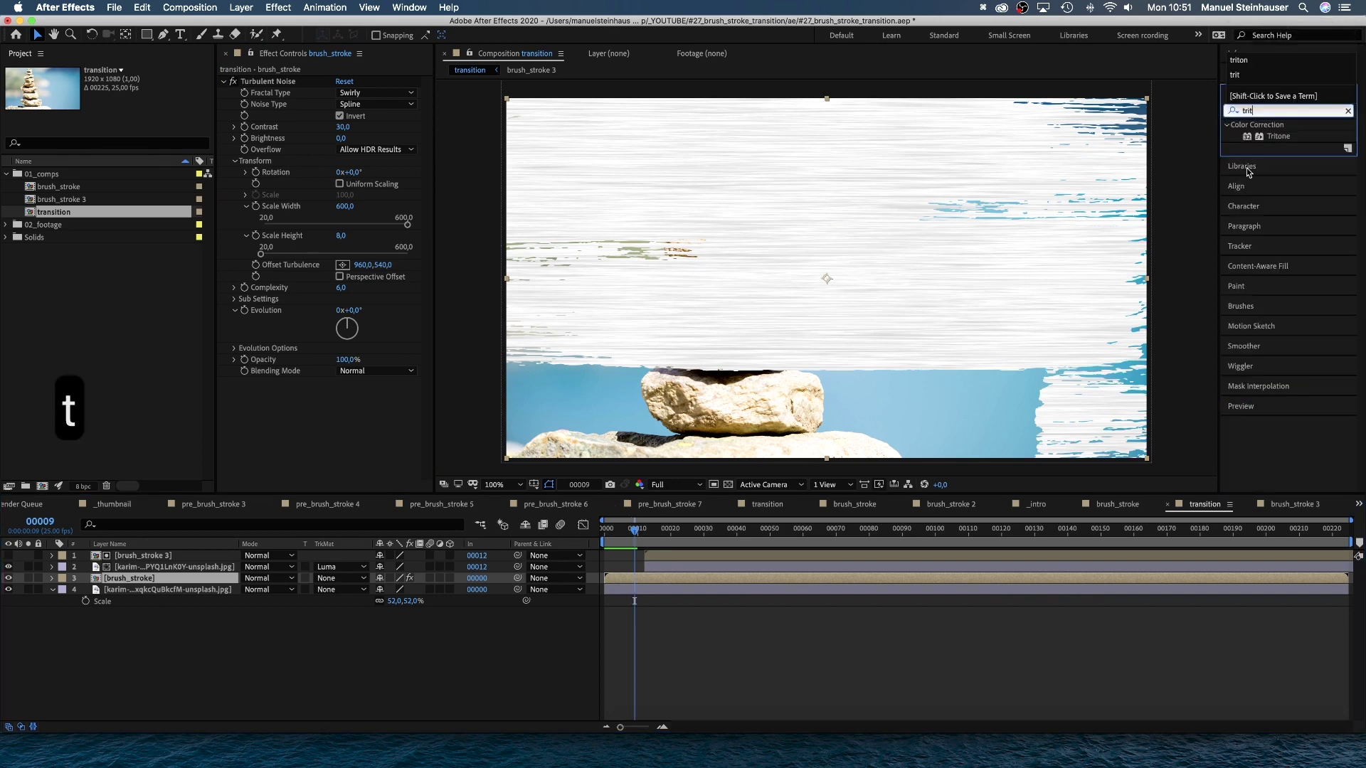
drag(1278, 136, 352, 400)
click(343, 405)
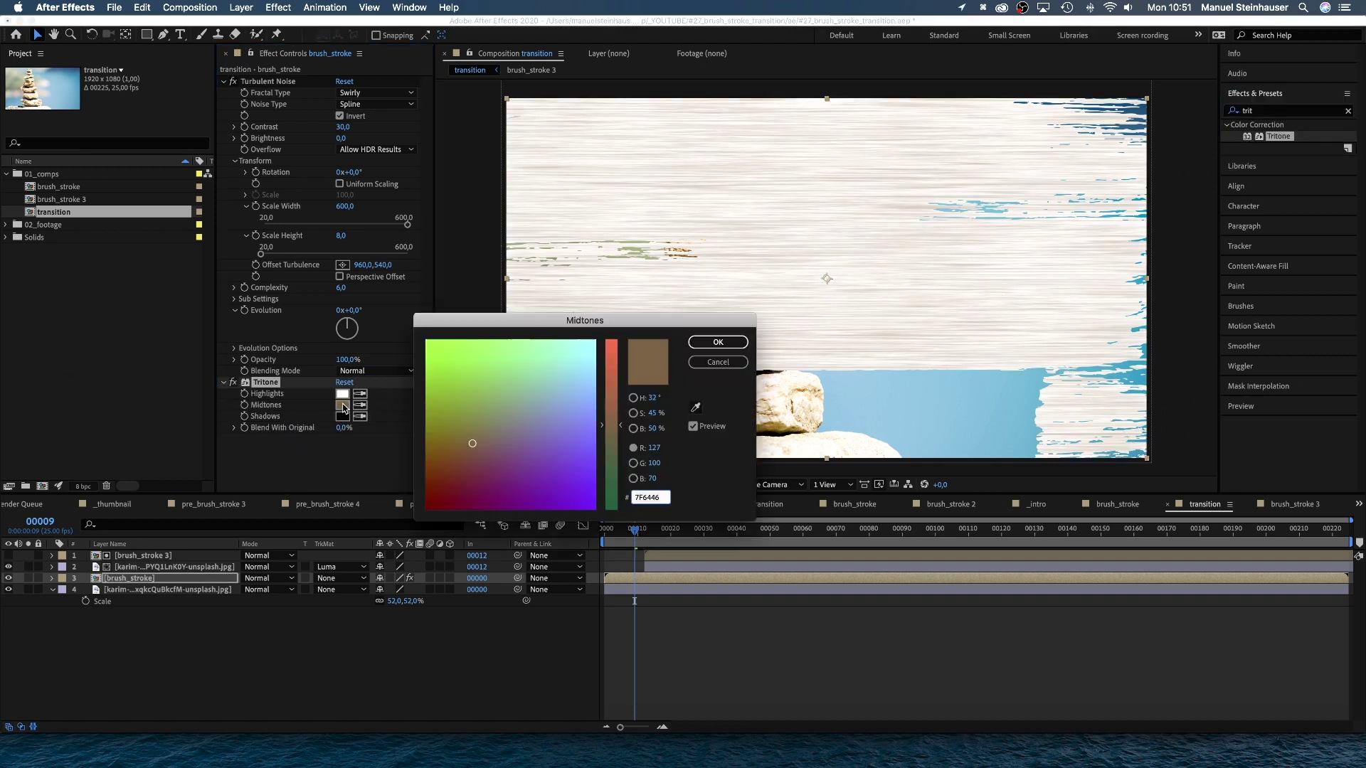
drag(591, 370, 595, 353)
drag(611, 425, 611, 370)
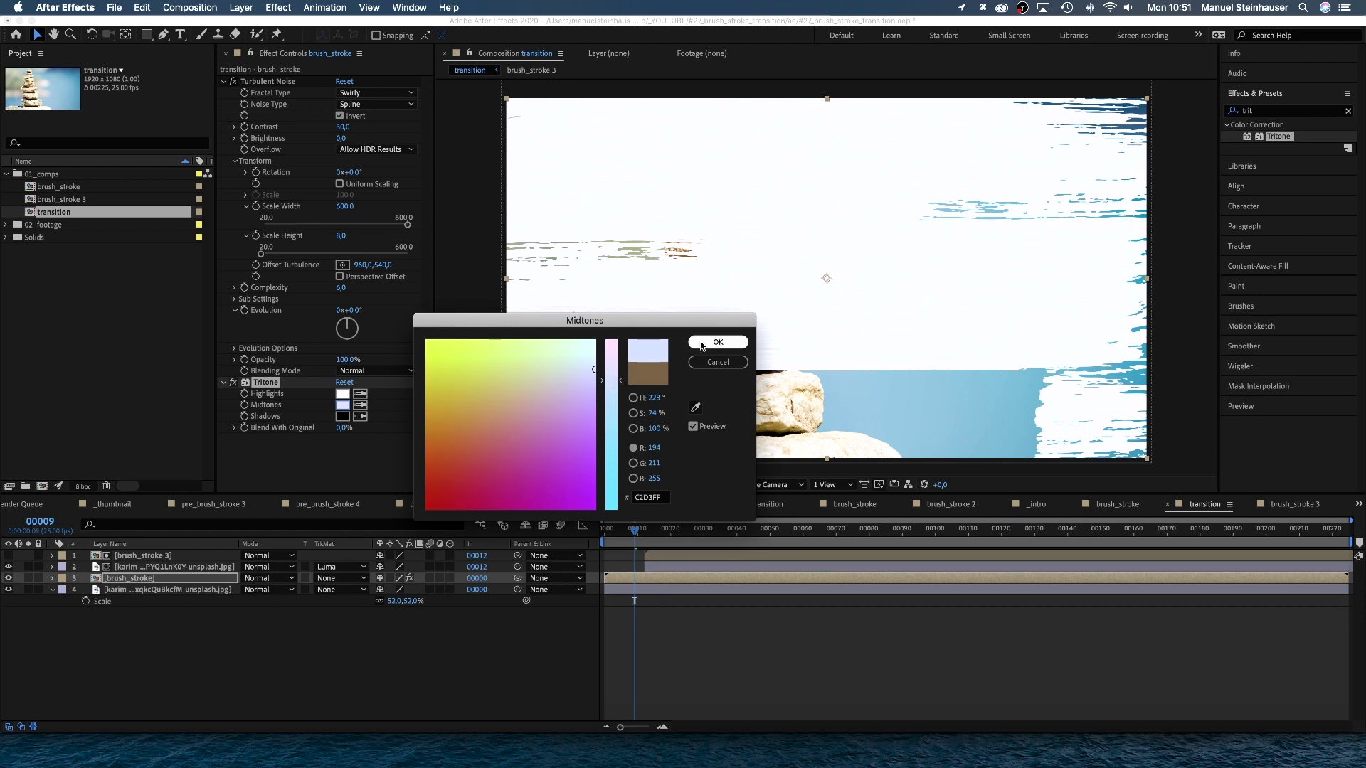
click(718, 342)
Set the Tritone shadows to deep blue 0000FF and play the preview from the start
click(342, 416)
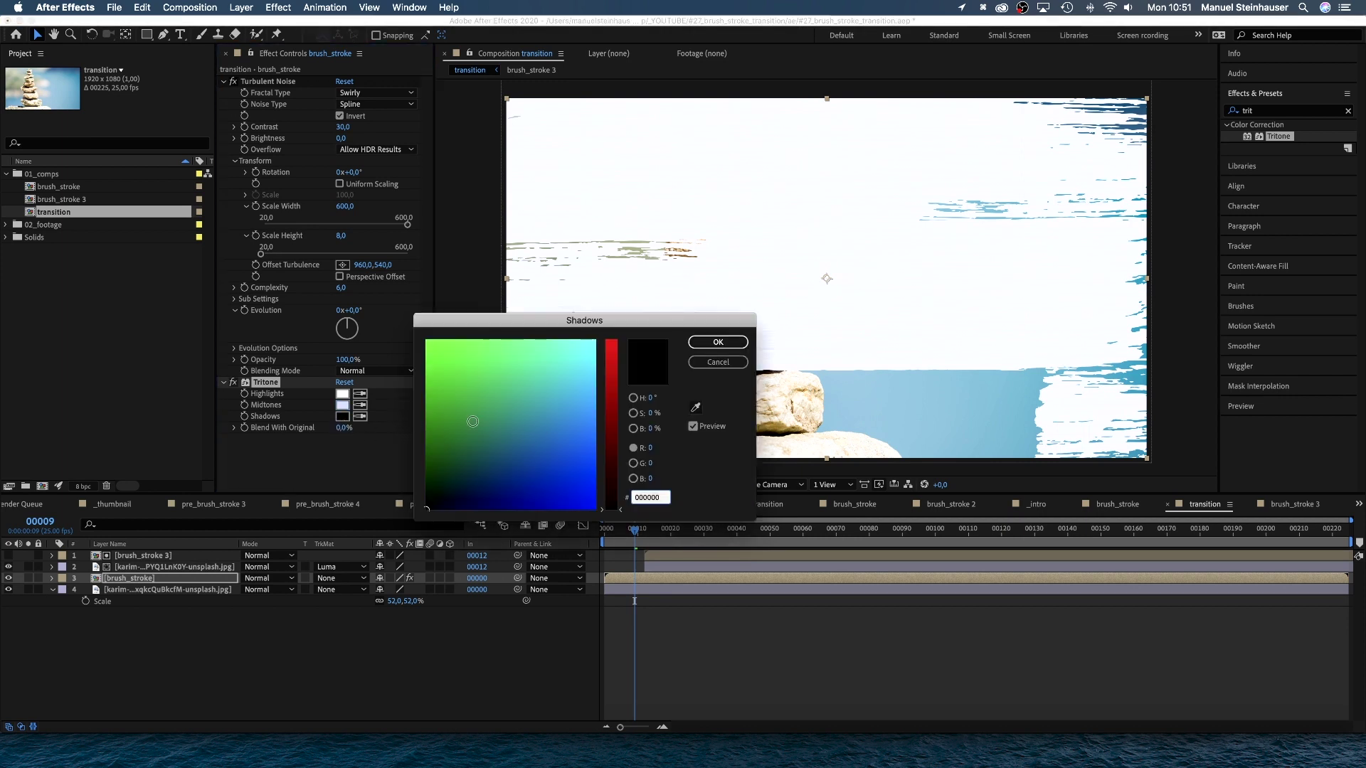
drag(491, 422, 576, 494)
click(719, 343)
key(space)
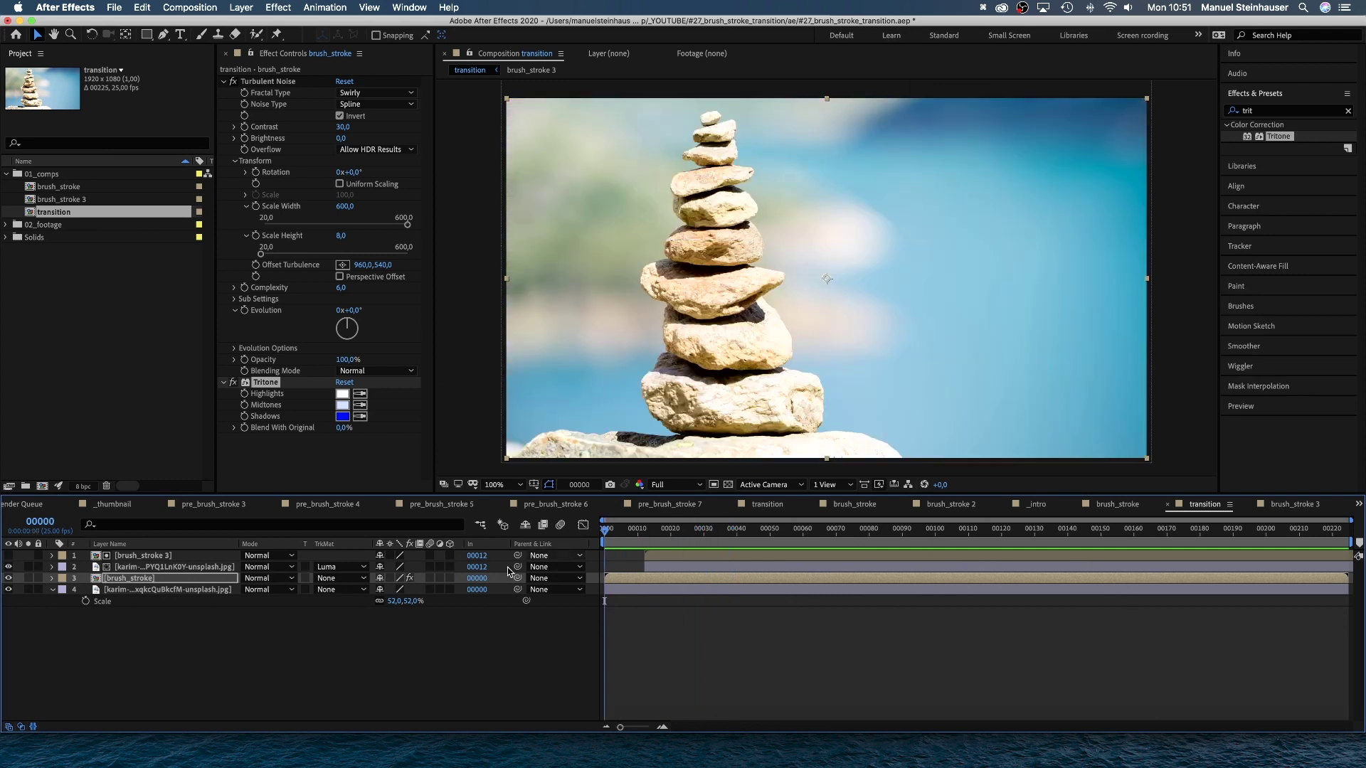
Play the finished transition preview and stop it
key(space)
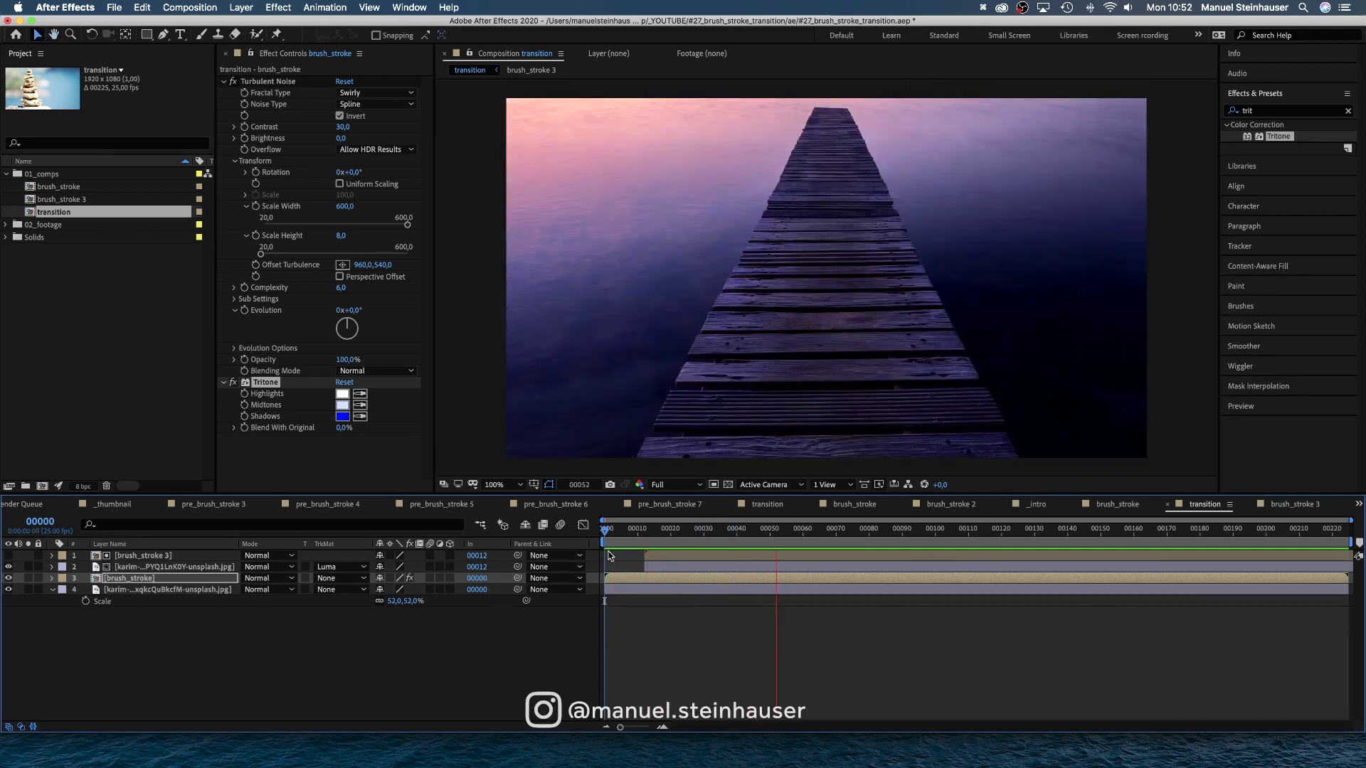
key(space)
key(space)
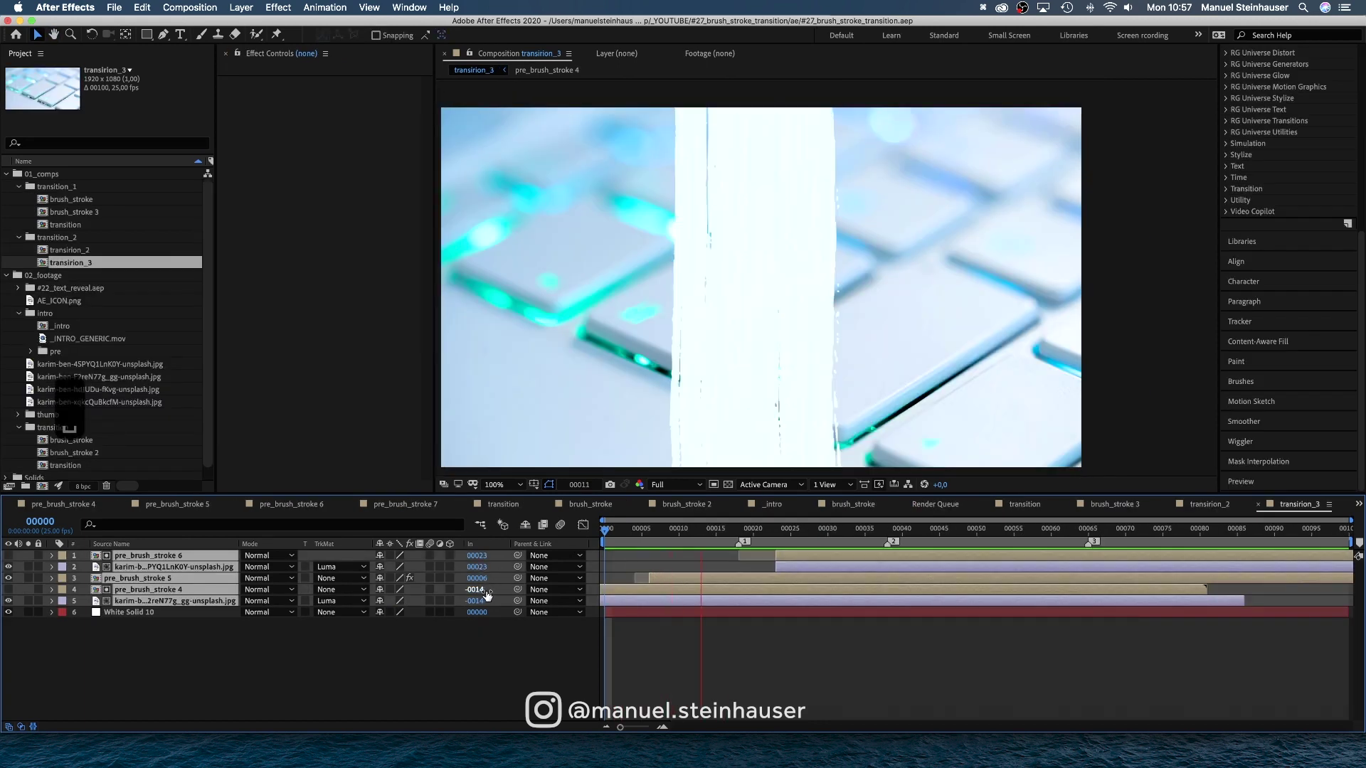